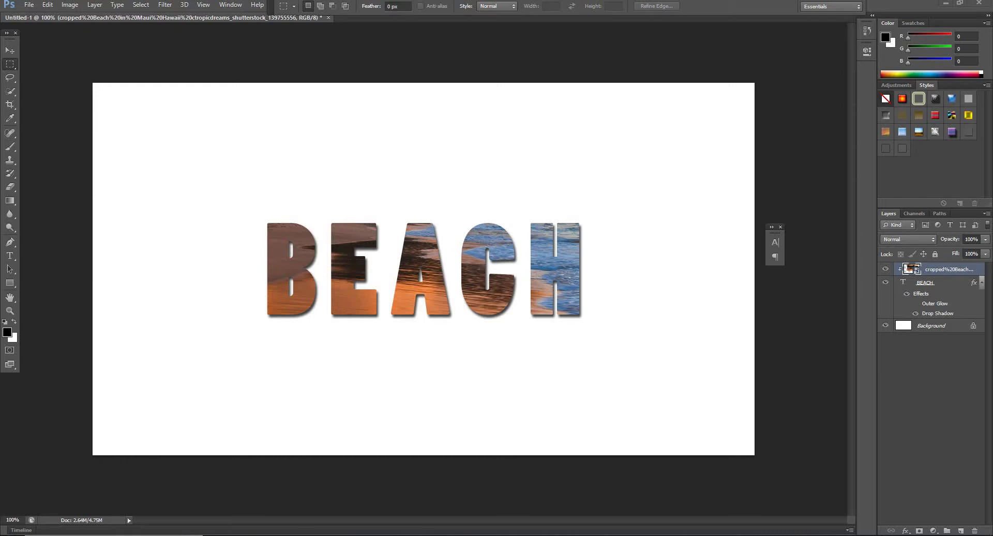
# Create a new 1280 × 720 pixel document with a white background
pyautogui.click(29, 5)
pyautogui.click(36, 13)
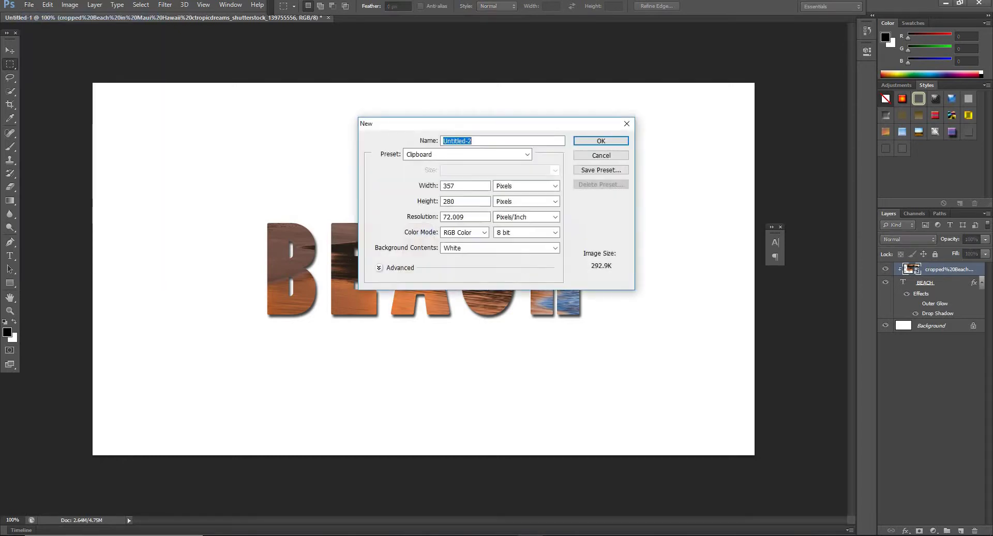
pyautogui.click(465, 186)
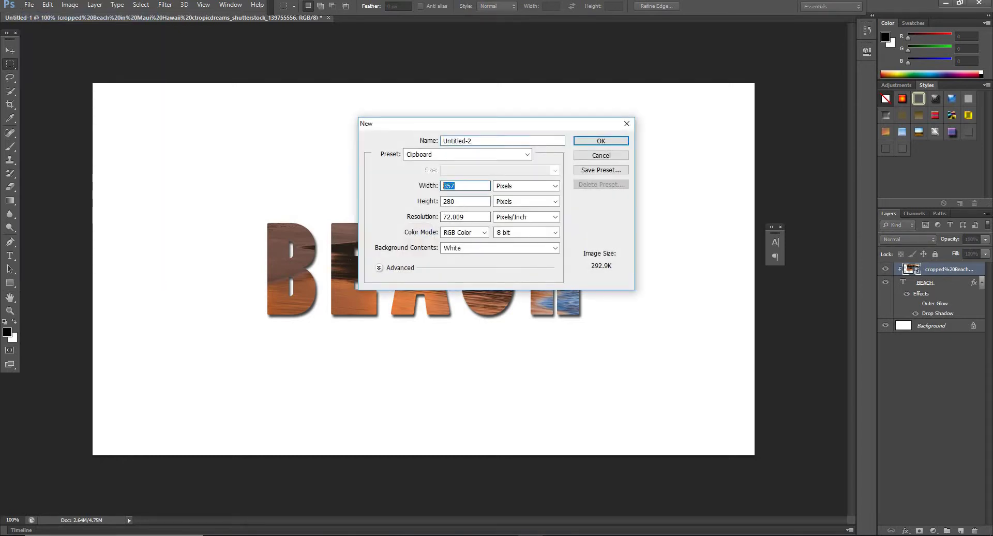
pyautogui.press('BackSpace')
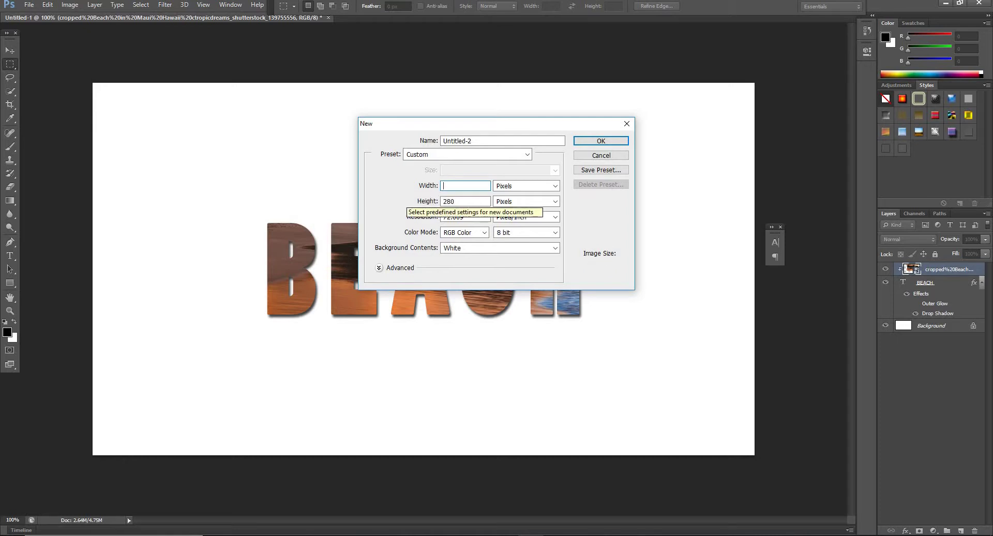
pyautogui.write('1280')
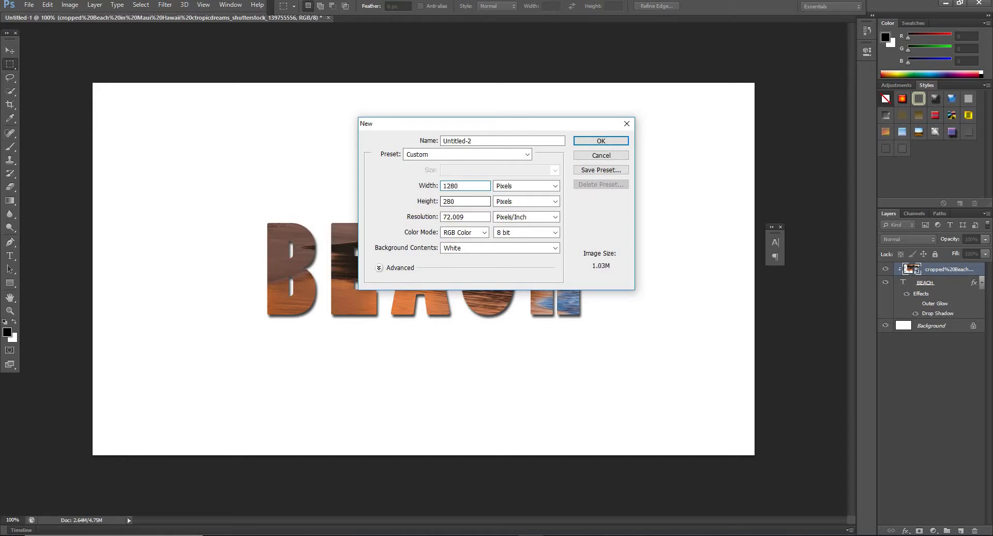
pyautogui.press('Tab')
pyautogui.write('7')
pyautogui.write('20')
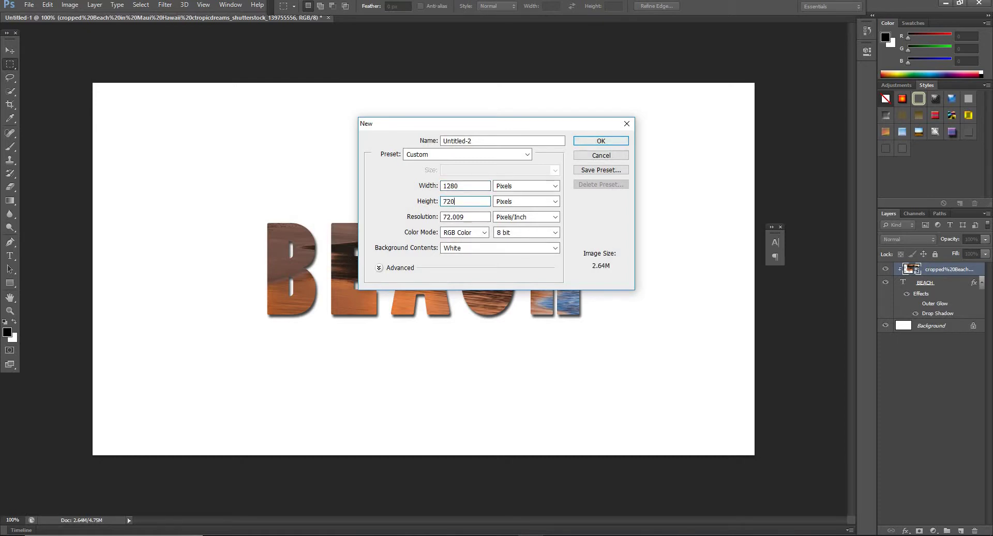
pyautogui.click(602, 140)
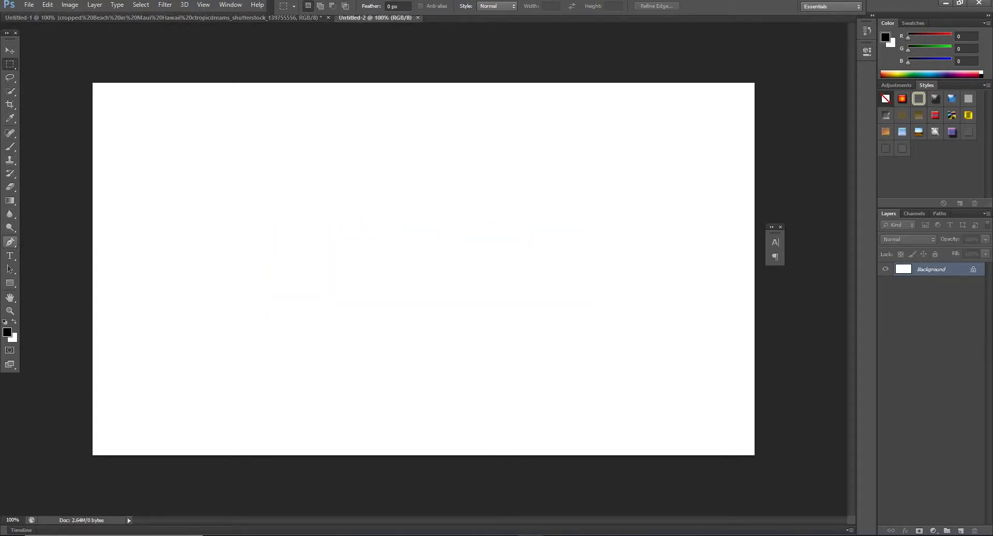
# Start a text layer on the canvas, deleting the stray first text layer and starting again
pyautogui.click(10, 255)
pyautogui.click(181, 287)
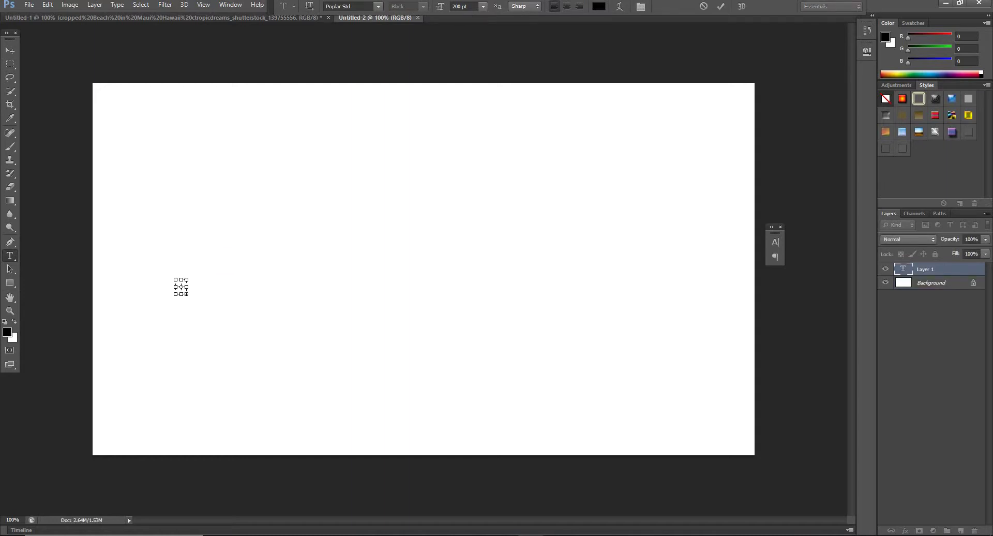
pyautogui.rightClick(922, 269)
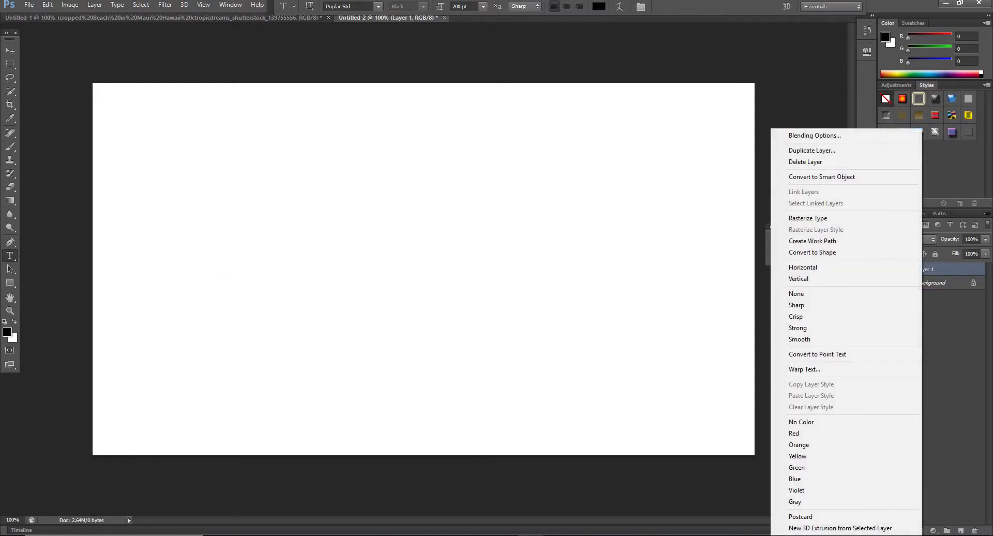
pyautogui.click(805, 162)
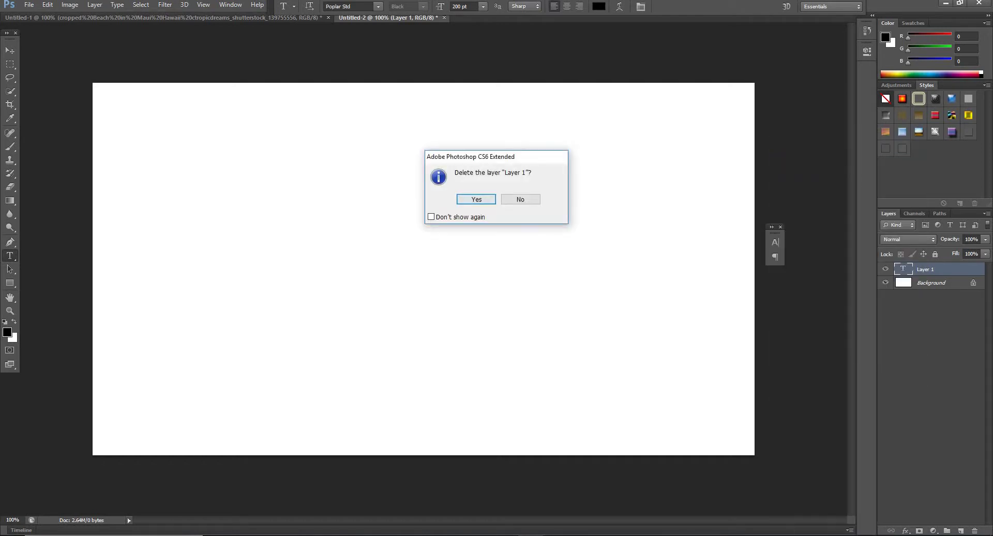
pyautogui.click(461, 200)
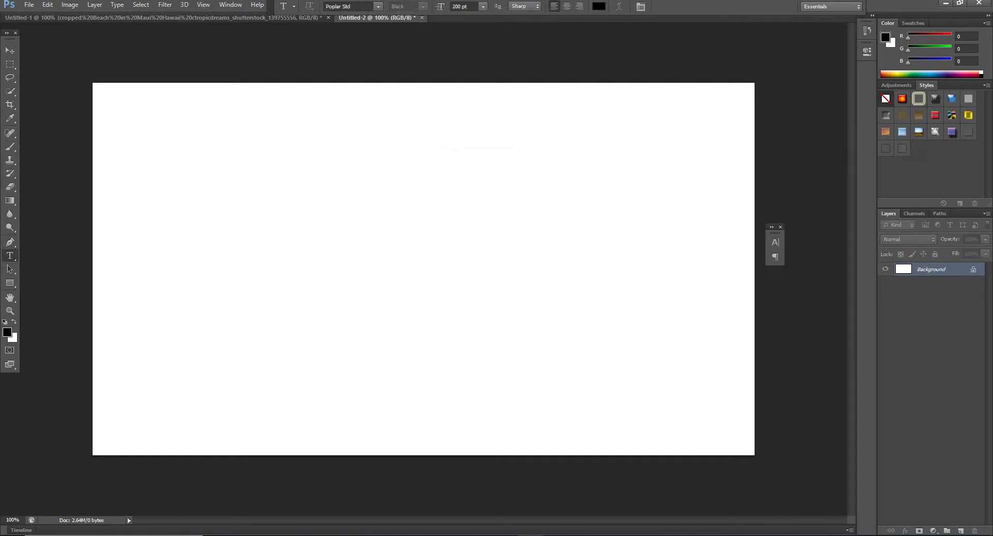
pyautogui.click(206, 261)
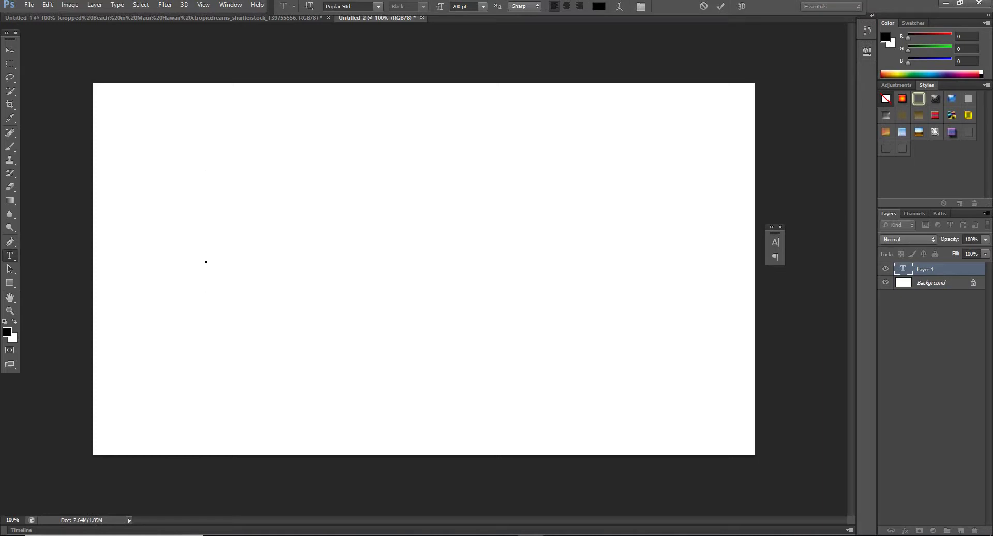
# Browse the font family list by scrolling up and down through it
pyautogui.click(378, 6)
pyautogui.scroll(4, 410, 199)
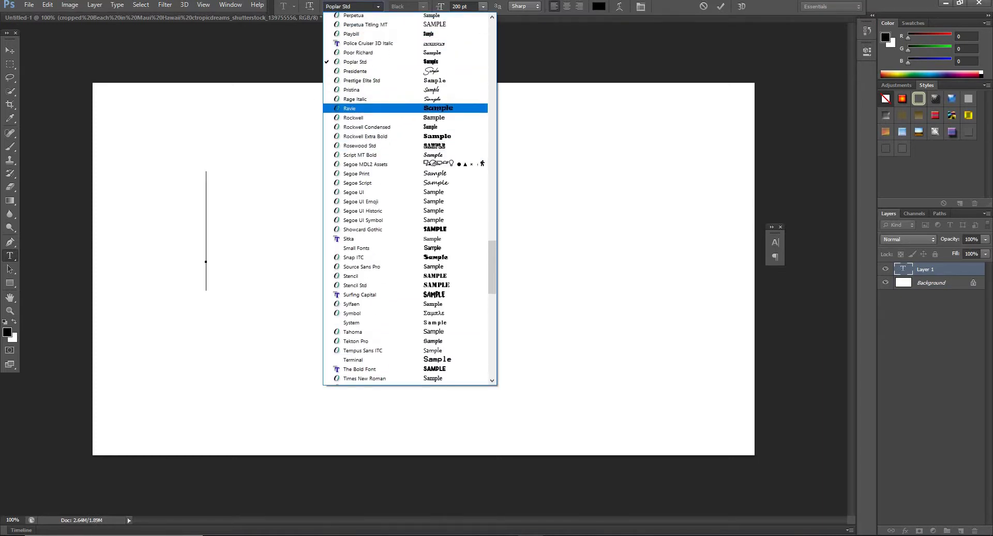
pyautogui.scroll(1, 404, 110)
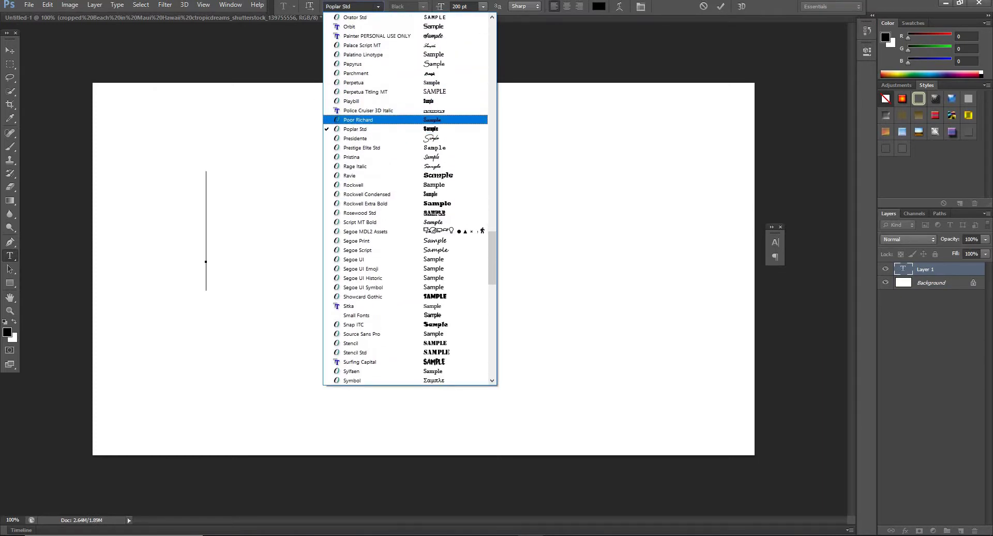
pyautogui.scroll(1, 409, 124)
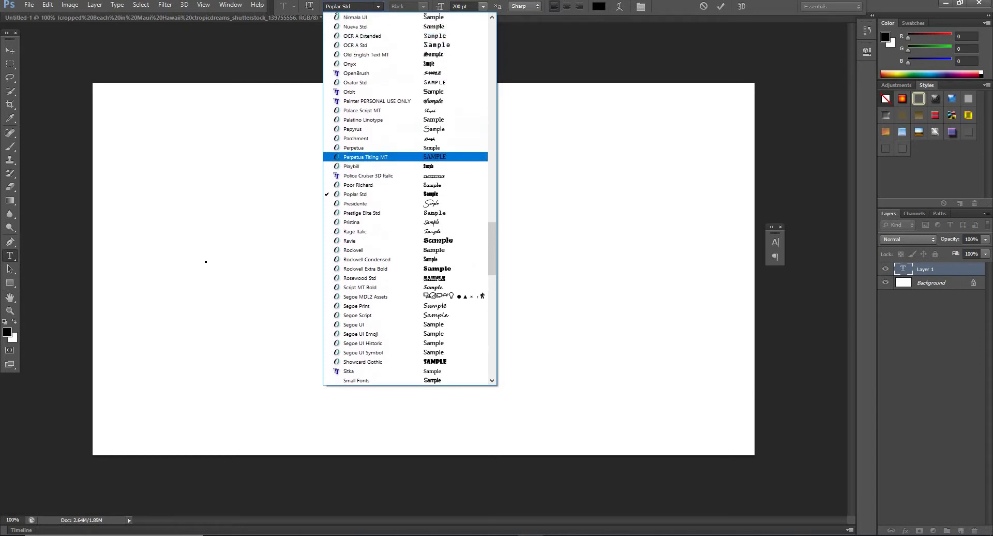
pyautogui.scroll(2, 408, 64)
pyautogui.scroll(1, 408, 67)
pyautogui.scroll(1, 409, 67)
pyautogui.scroll(1, 409, 73)
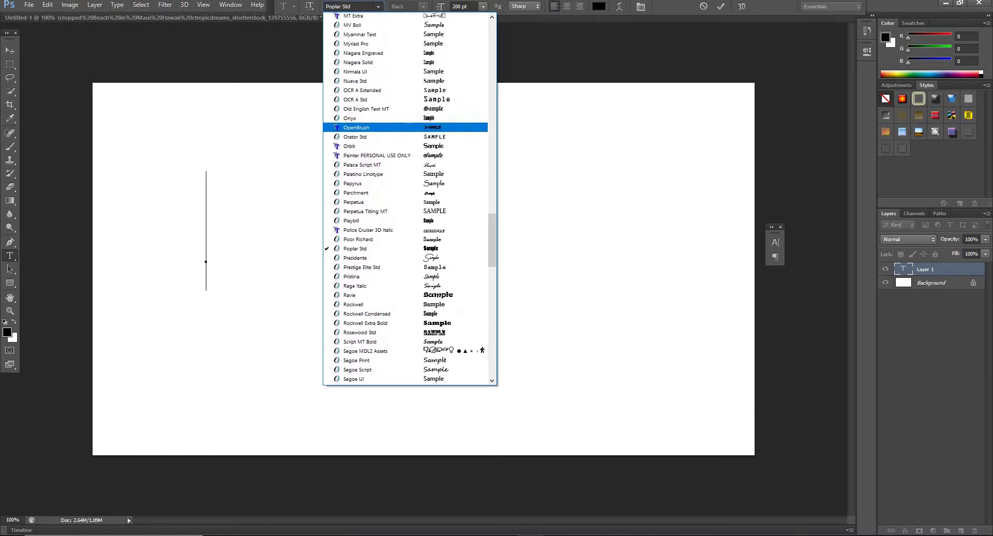
pyautogui.scroll(1, 409, 75)
pyautogui.scroll(1, 409, 74)
pyautogui.scroll(1, 409, 97)
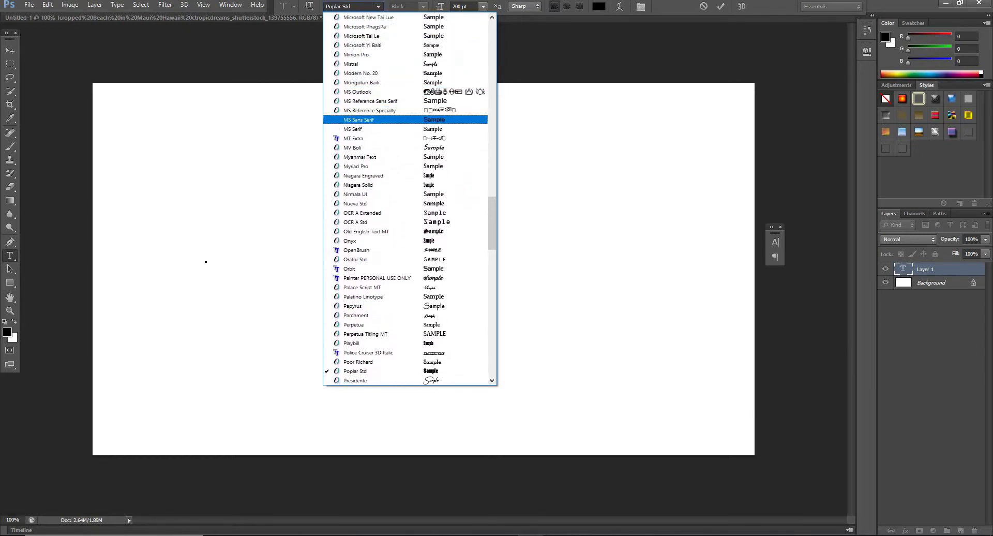
pyautogui.scroll(1, 409, 124)
pyautogui.scroll(1, 444, 156)
pyautogui.scroll(1, 444, 207)
pyautogui.scroll(1, 444, 134)
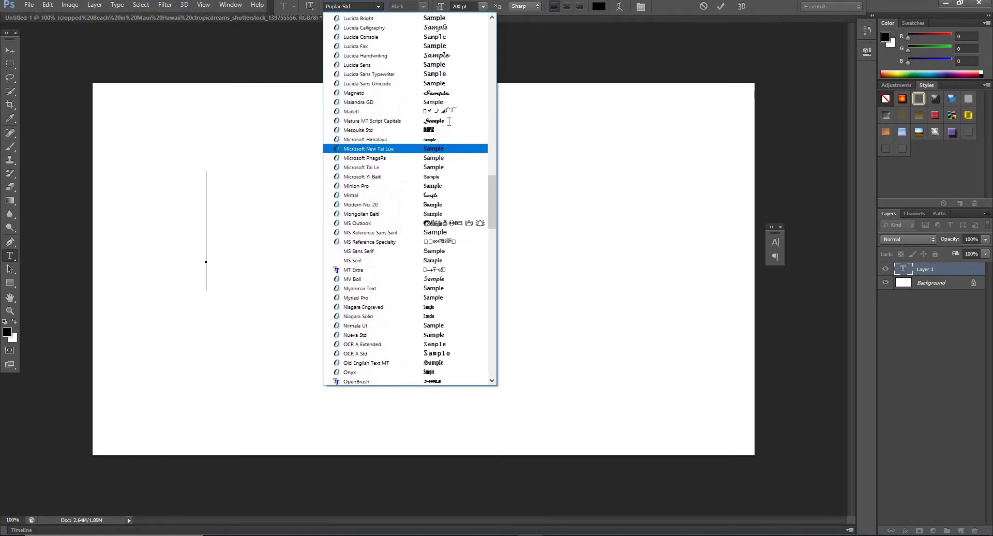
pyautogui.scroll(2, 444, 91)
pyautogui.scroll(1, 444, 88)
pyautogui.scroll(1, 440, 98)
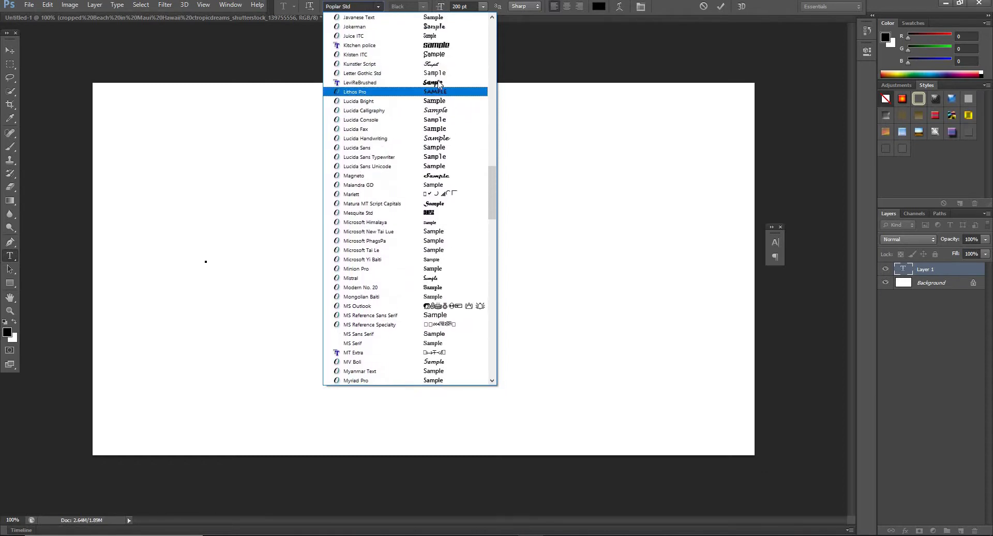
pyautogui.scroll(-2, 435, 109)
pyautogui.scroll(-2, 434, 127)
pyautogui.scroll(-3, 445, 145)
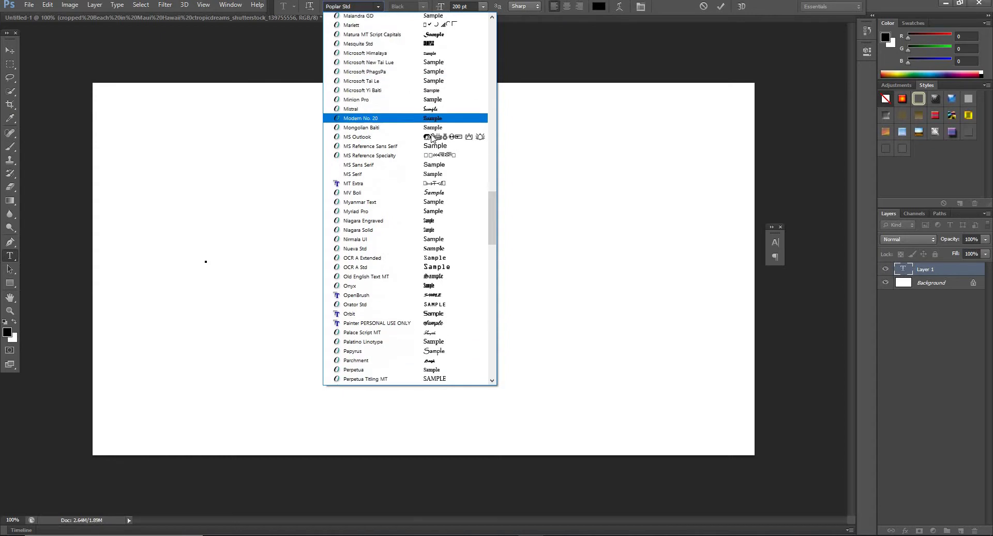
pyautogui.scroll(-2, 465, 176)
pyautogui.scroll(-1, 468, 189)
pyautogui.scroll(-1, 457, 207)
pyautogui.scroll(-1, 445, 228)
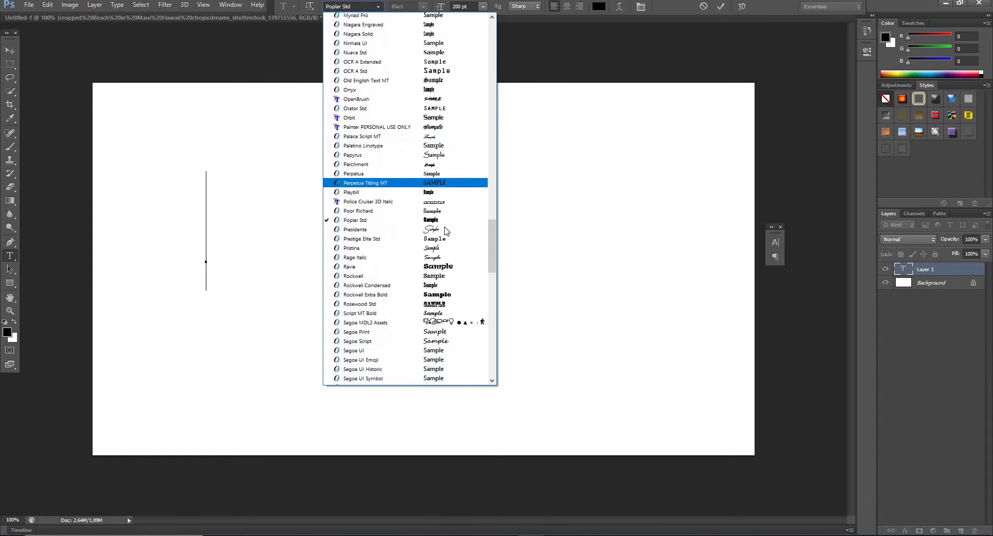
pyautogui.scroll(-1, 447, 235)
pyautogui.scroll(-2, 447, 235)
pyautogui.scroll(-2, 455, 207)
pyautogui.scroll(-2, 488, 261)
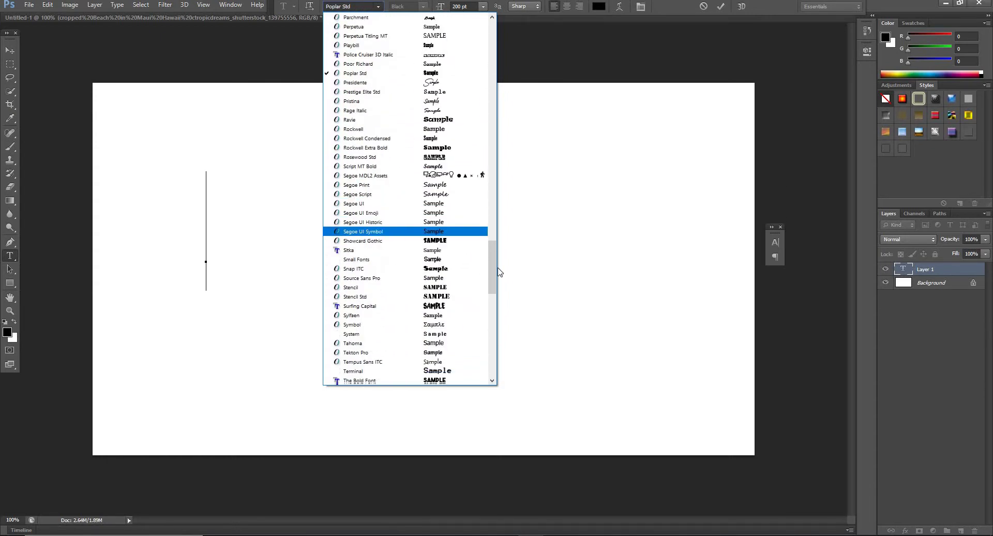
pyautogui.scroll(-1, 493, 284)
pyautogui.moveTo(493, 283)
pyautogui.mouseDown()
pyautogui.moveTo(489, 331)
pyautogui.moveTo(490, 54)
pyautogui.mouseUp()
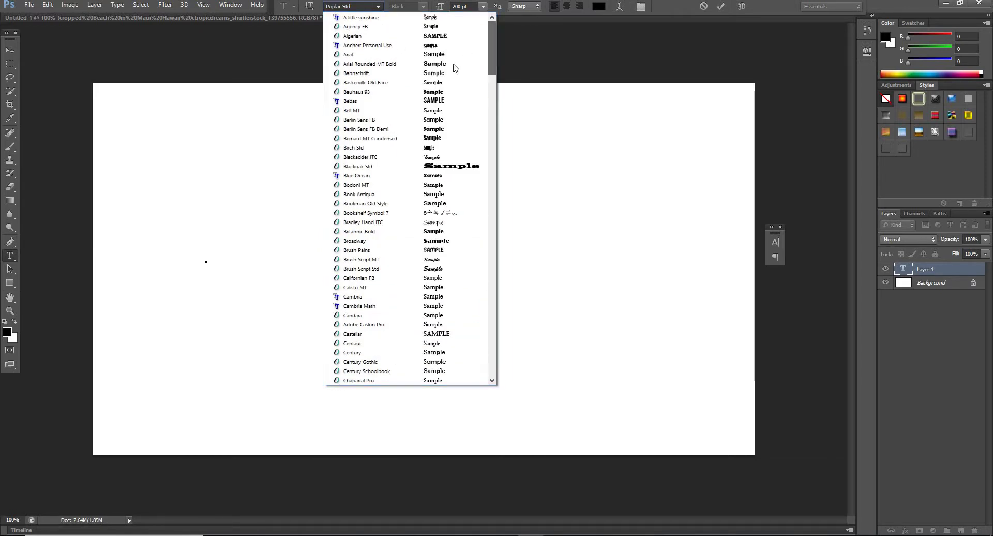
# Choose the Bebas font and type PHOTOSHOP and TUTORIAL on two lines
pyautogui.click(441, 100)
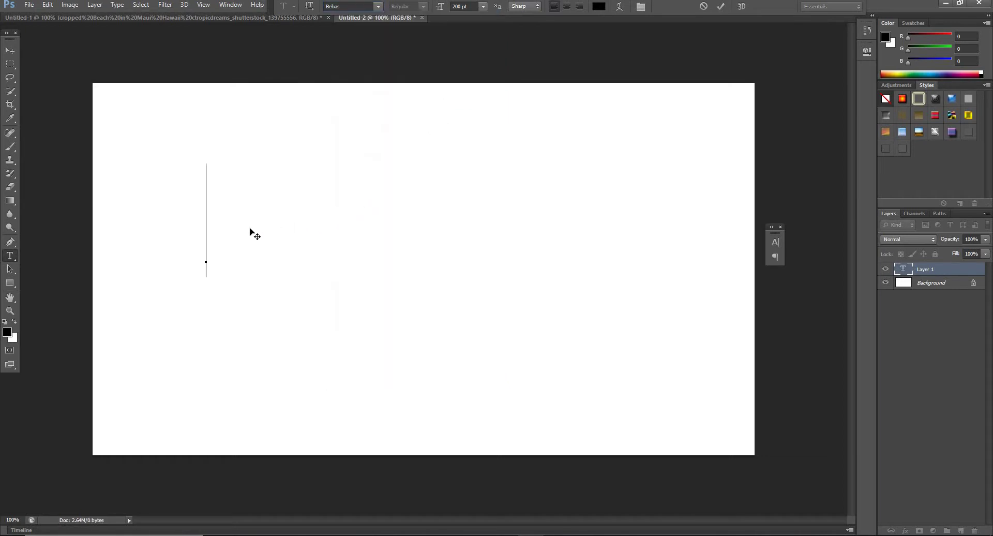
pyautogui.write('HHH')
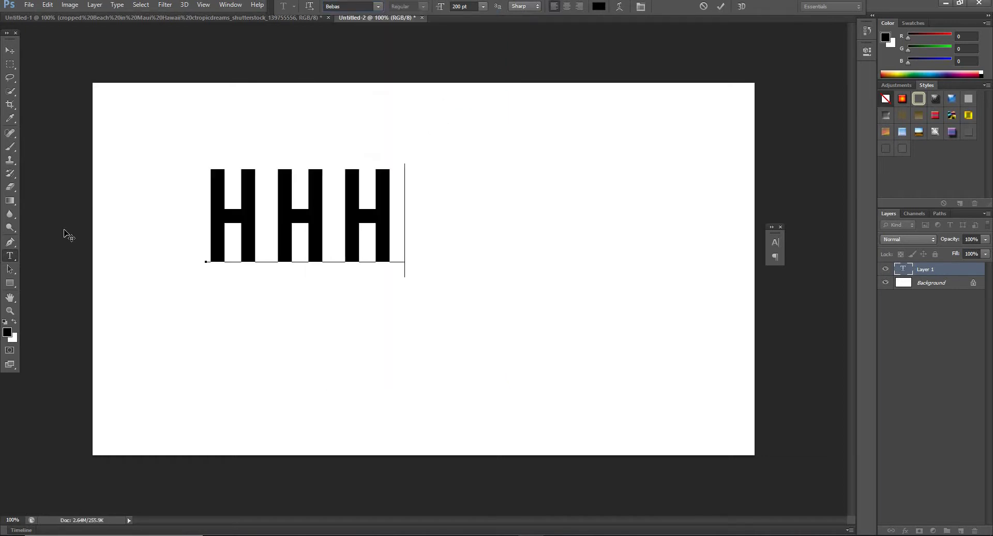
pyautogui.press('BackSpace')
pyautogui.press('BackSpace')
pyautogui.press('BackSpace')
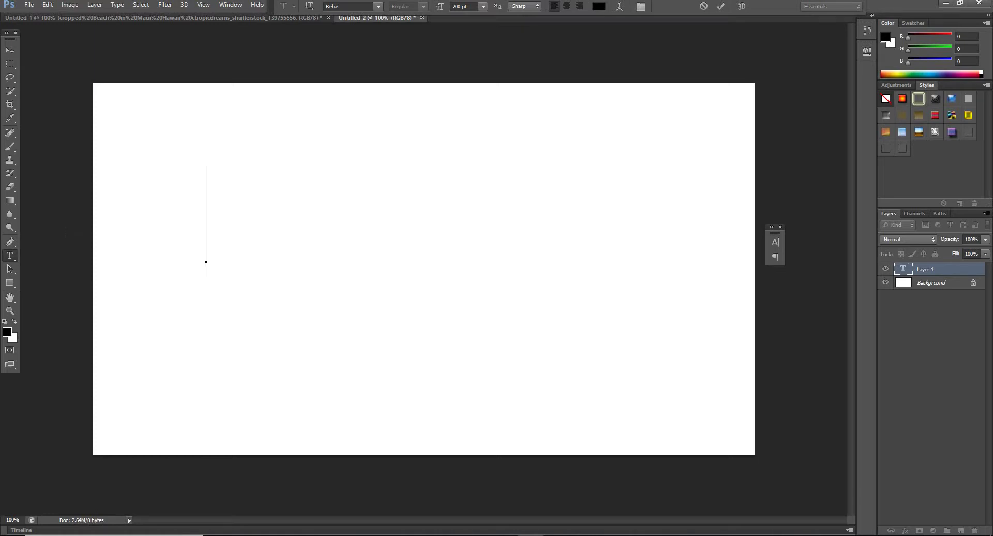
pyautogui.moveTo(293, 216)
pyautogui.mouseDown()
pyautogui.moveTo(305, 195)
pyautogui.moveTo(239, 175)
pyautogui.mouseUp()
pyautogui.write('PH')
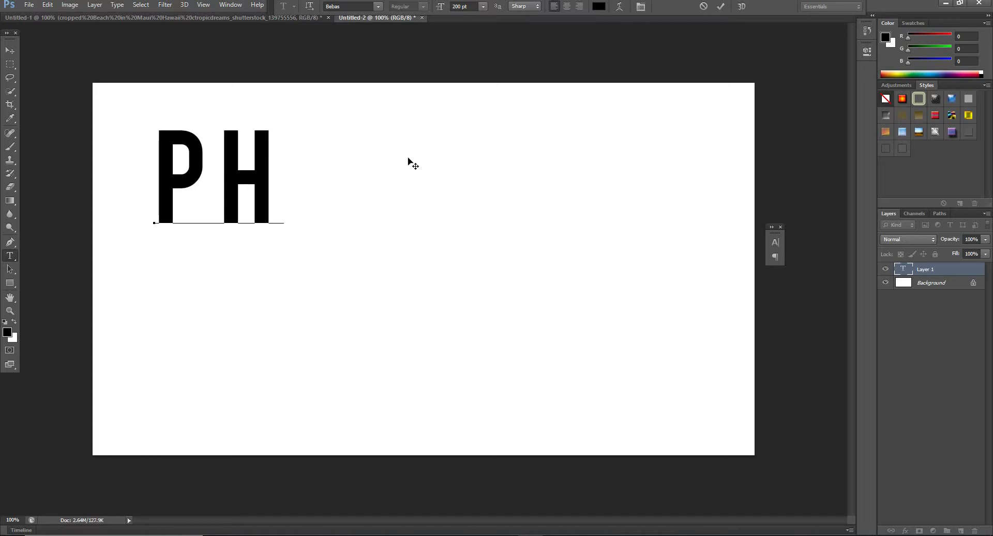
pyautogui.write('OTOSHOP')
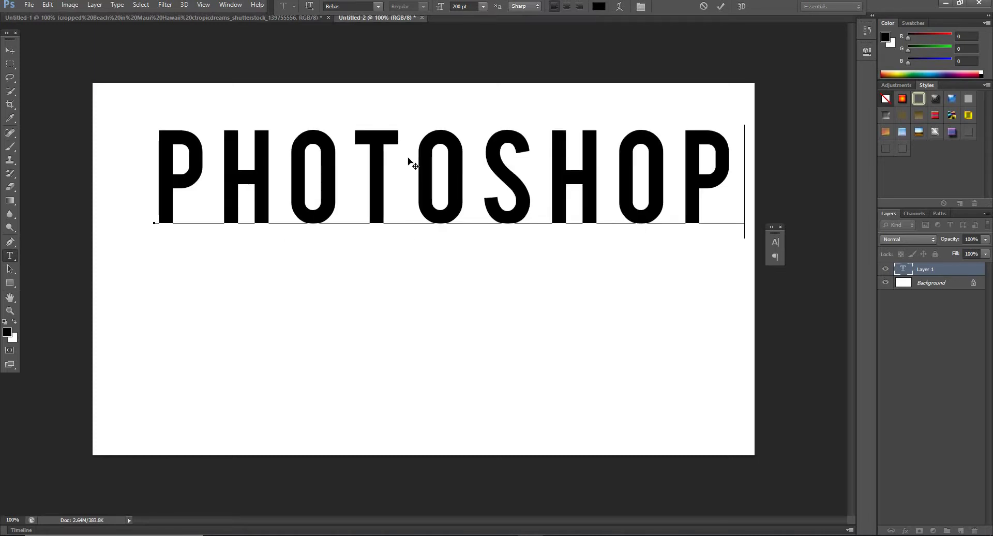
pyautogui.press('Return')
pyautogui.write('TU')
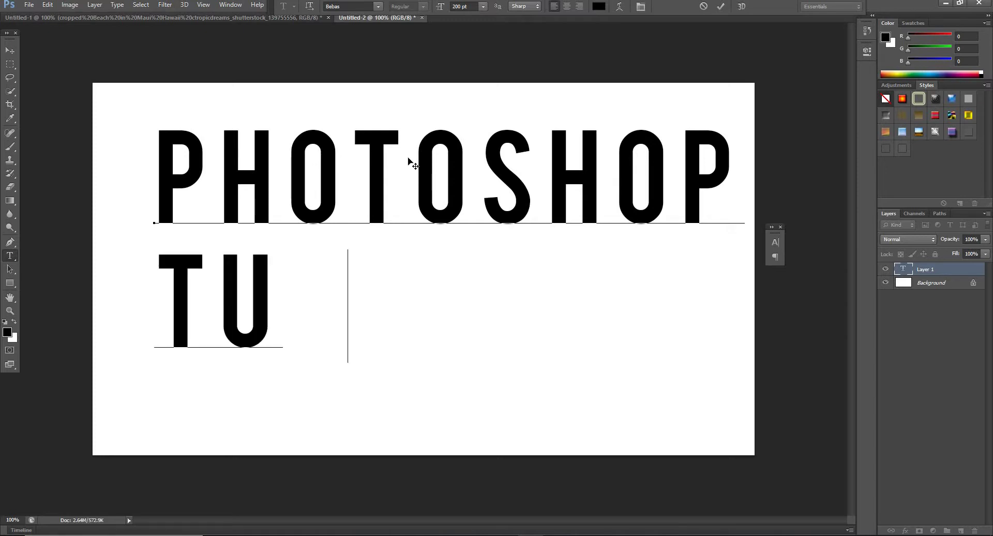
pyautogui.write('TORIA')
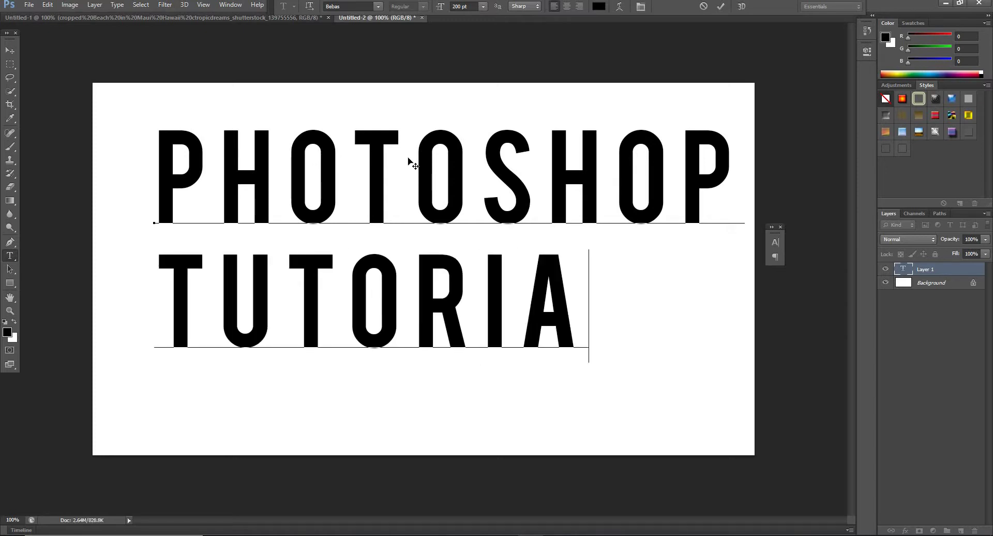
pyautogui.write('L')
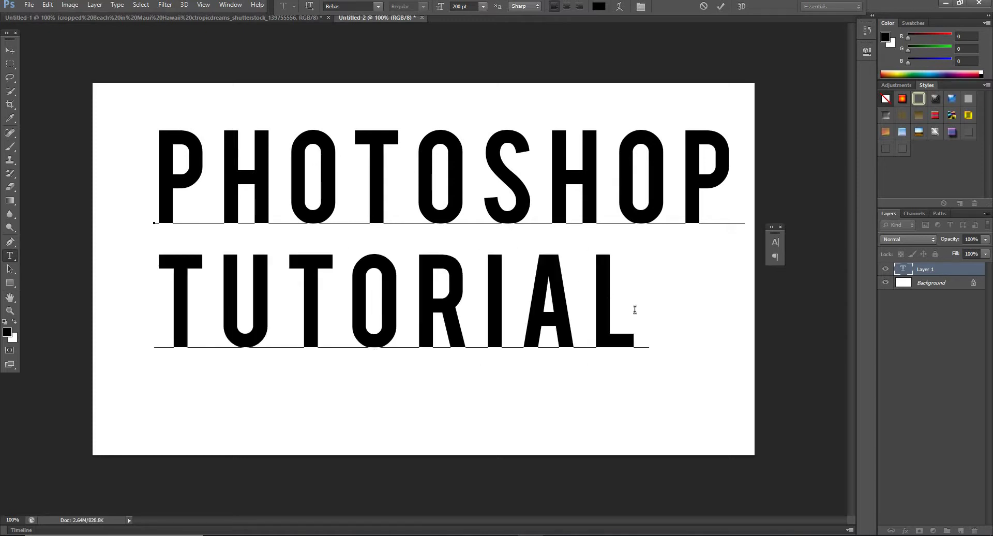
# Select and delete the TUTORIAL line
pyautogui.moveTo(644, 309); pyautogui.dragTo(354, 311)
pyautogui.moveTo(63, 295); pyautogui.dragTo(67, 297)
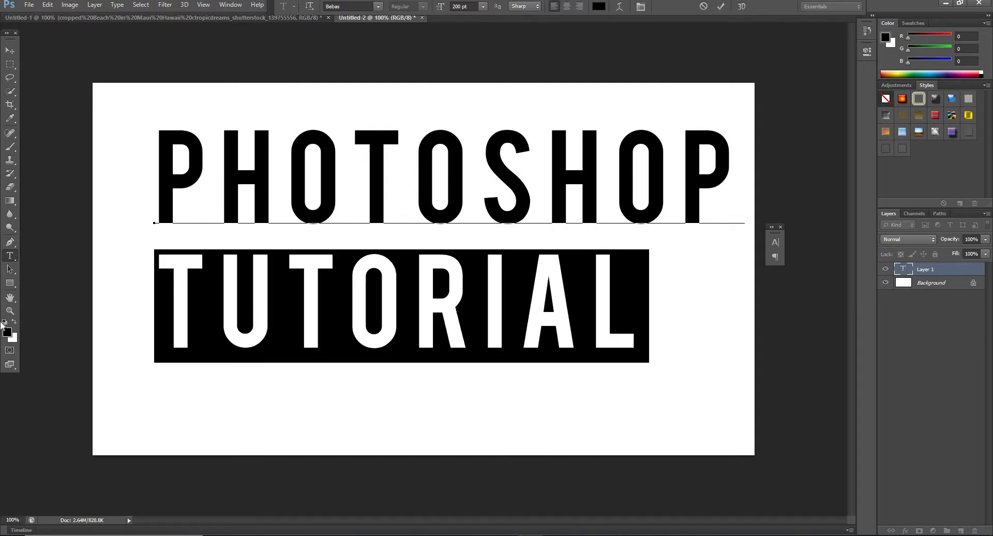
pyautogui.press('BackSpace')
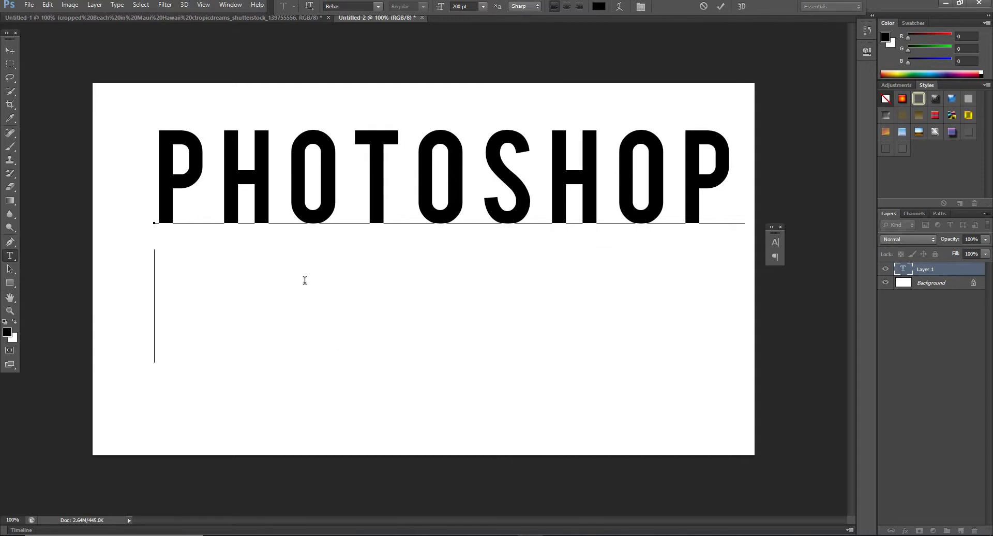
# Replace PHOTOSHOP with the three lines COOL TEXT, IN and PHOTOSHOP
pyautogui.doubleClick(355, 173)
pyautogui.write('CO')
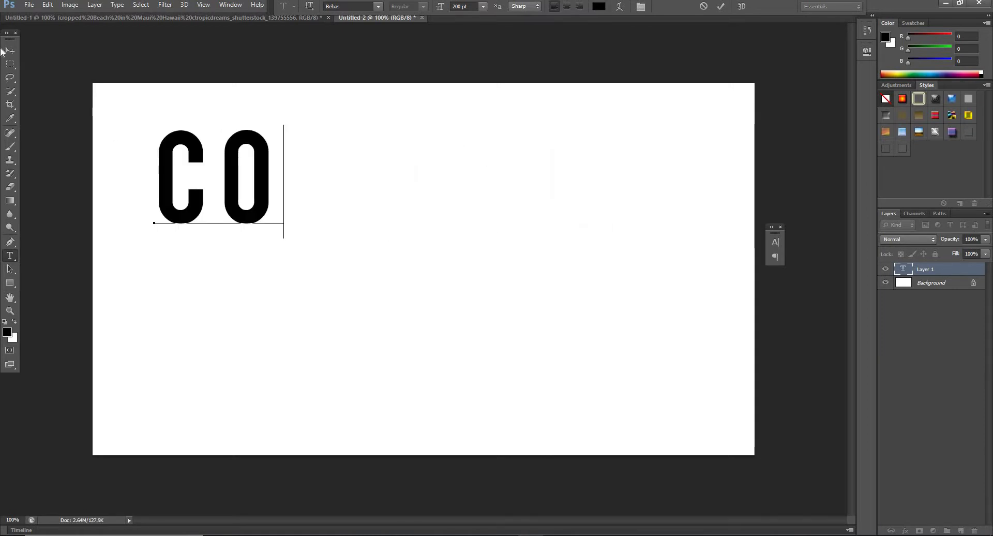
pyautogui.write('OL')
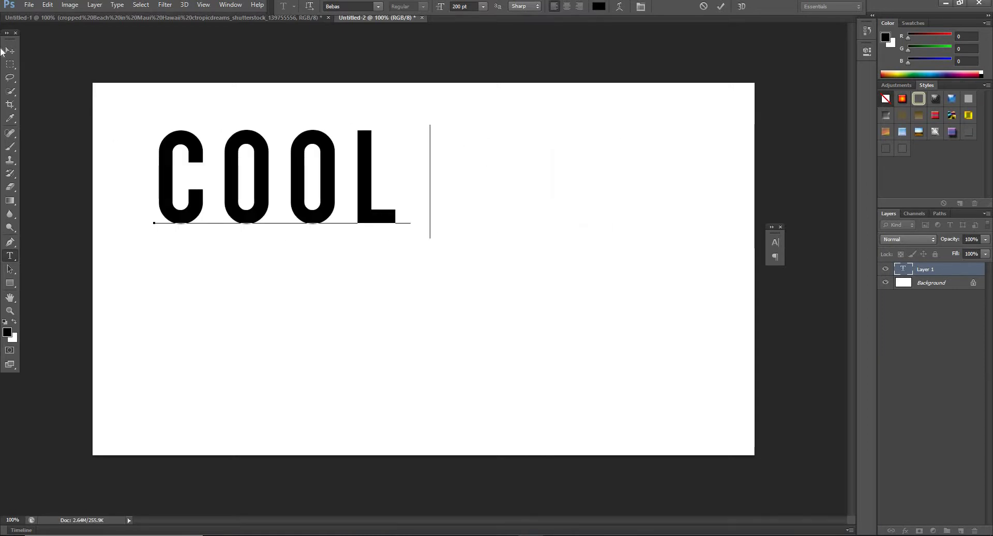
pyautogui.write(' TEXT')
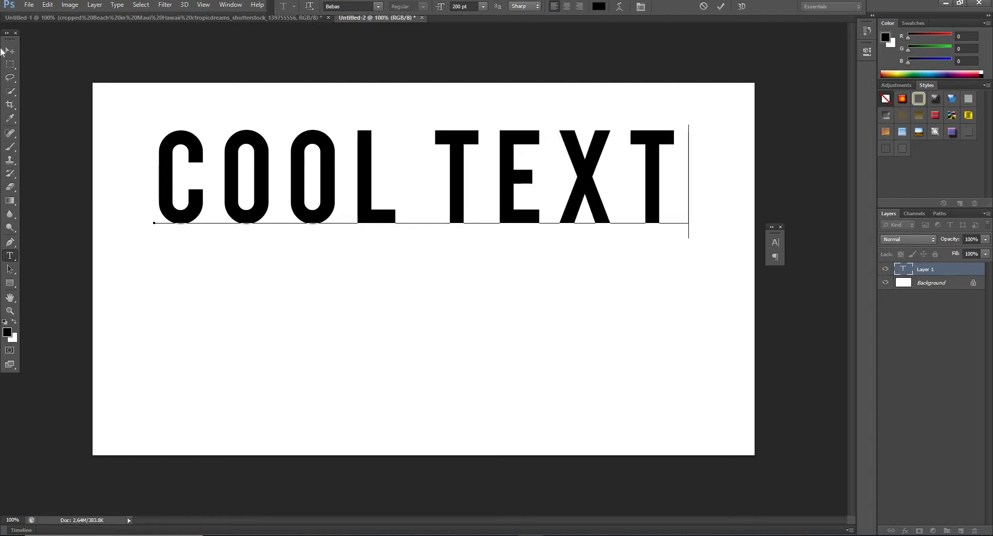
pyautogui.press('Return')
pyautogui.write('IN')
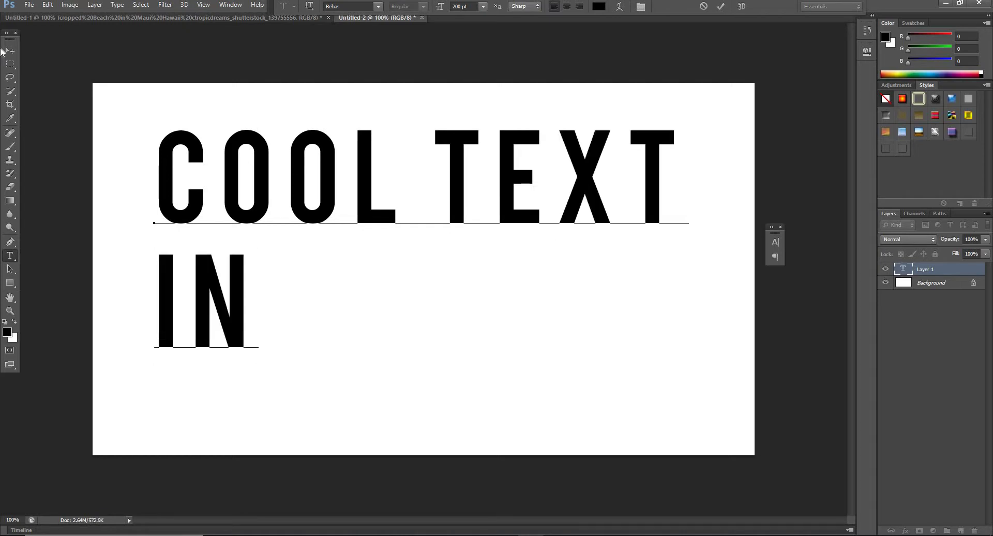
pyautogui.press('Return')
pyautogui.write('PHOTOSG')
pyautogui.press('BackSpace')
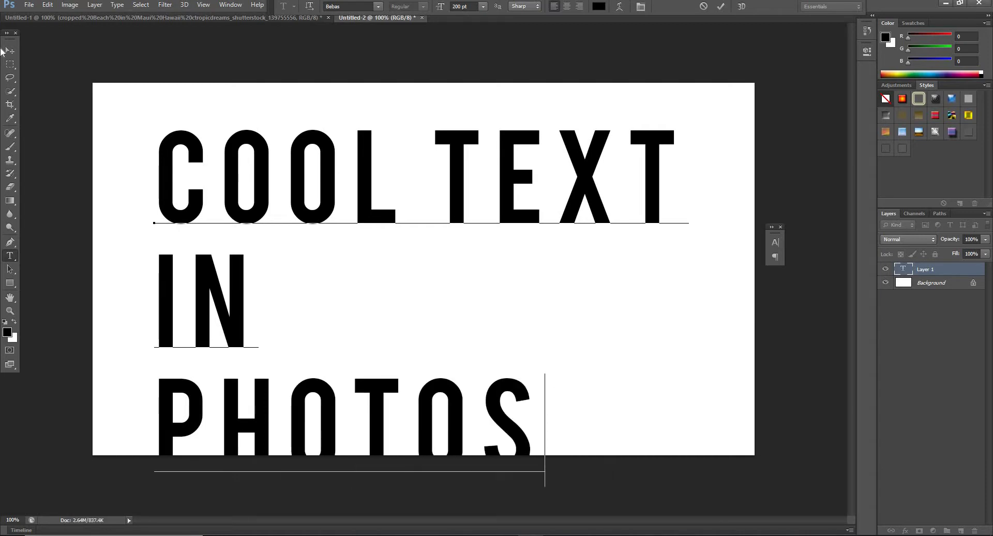
pyautogui.write('HOP')
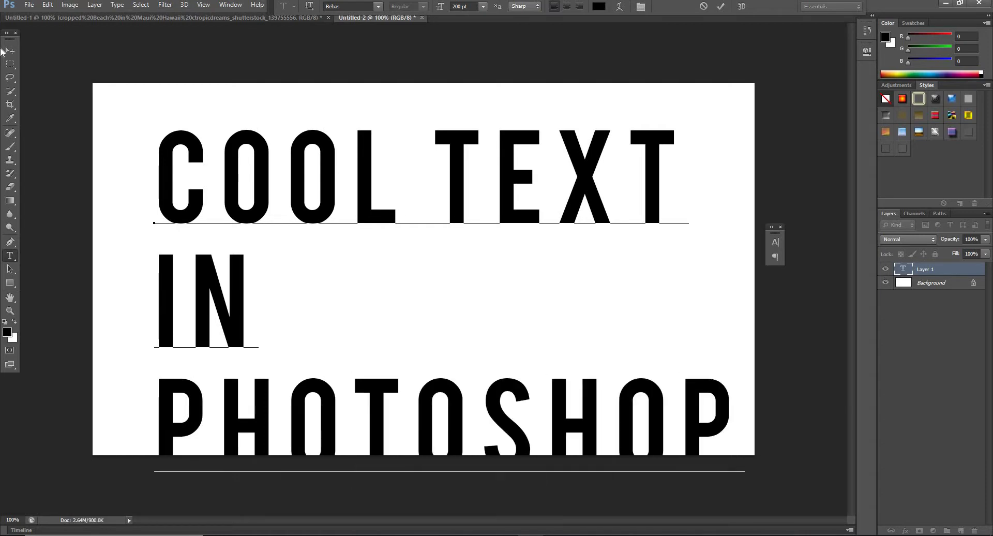
# Set the text to 120 pt, center-align its lines and move it to the canvas middle
pyautogui.moveTo(117, 191); pyautogui.dragTo(99, 162)
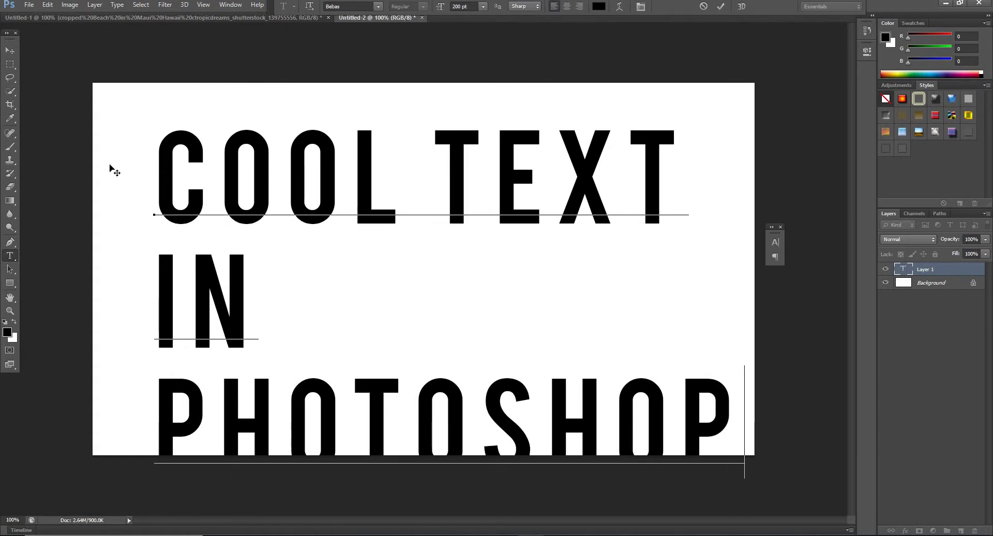
pyautogui.hotkey('ctrl', 'a')
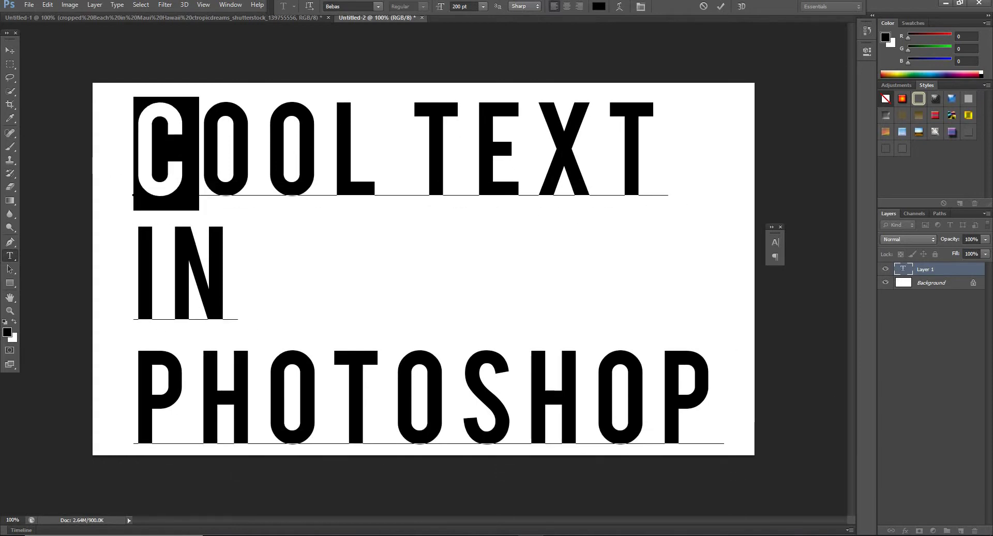
pyautogui.doubleClick(461, 4)
pyautogui.write('1')
pyautogui.press('Return')
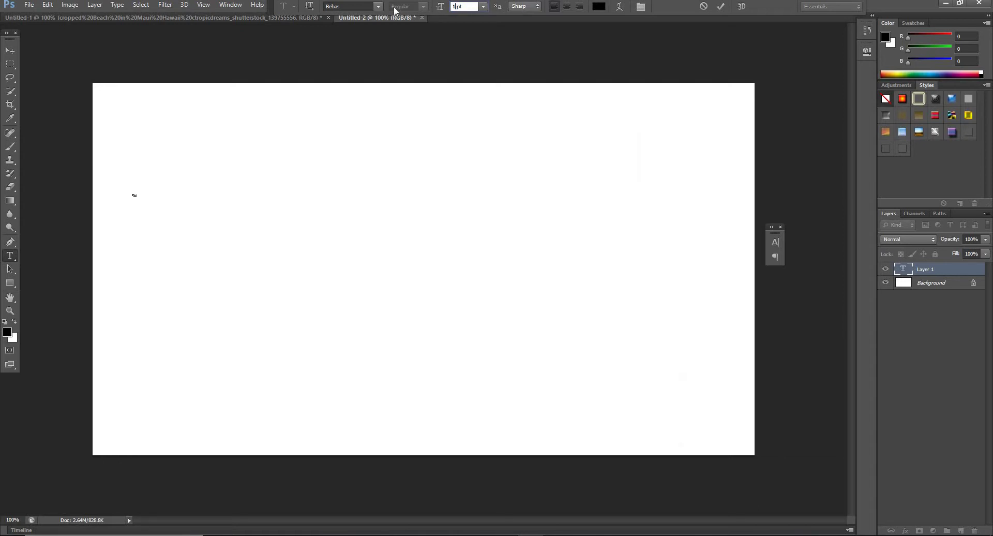
pyautogui.write('120')
pyautogui.press('Return')
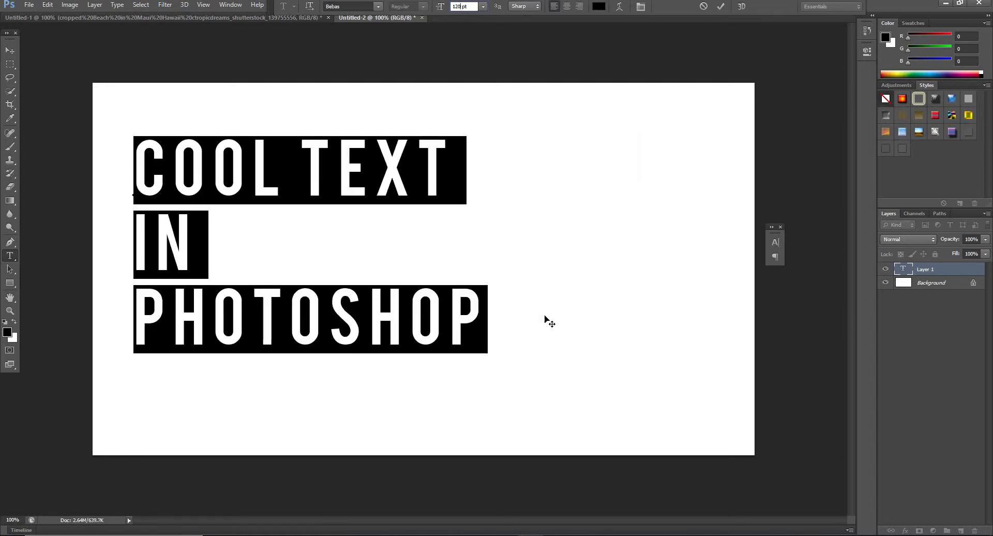
pyautogui.click(567, 6)
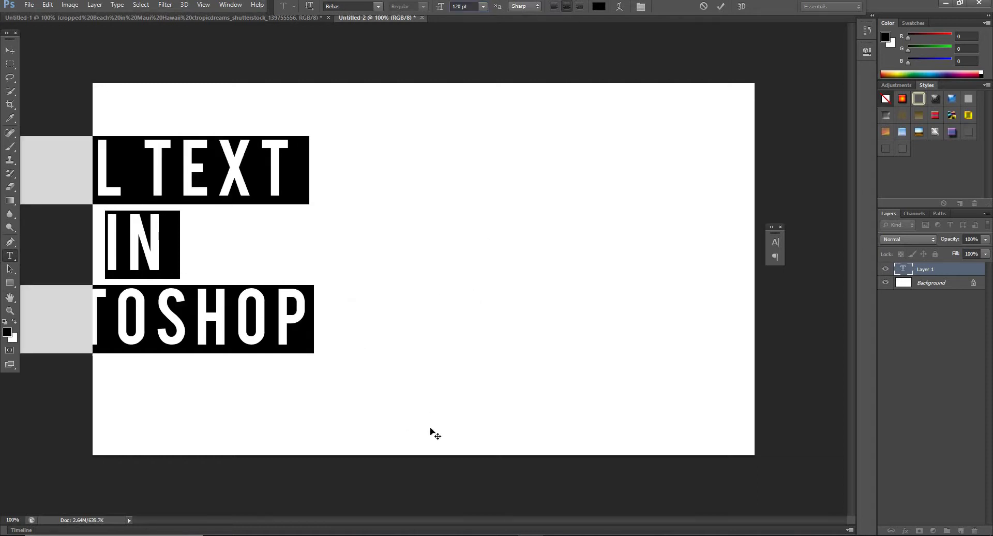
pyautogui.moveTo(431, 430); pyautogui.dragTo(704, 427)
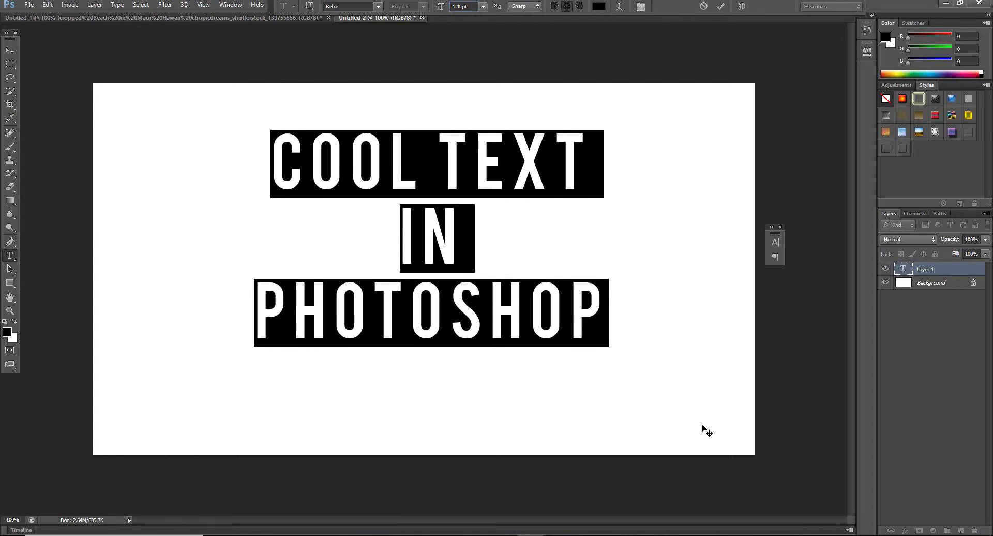
# Commit the text edit and select the whole canvas with Ctrl+A
pyautogui.click(440, 142)
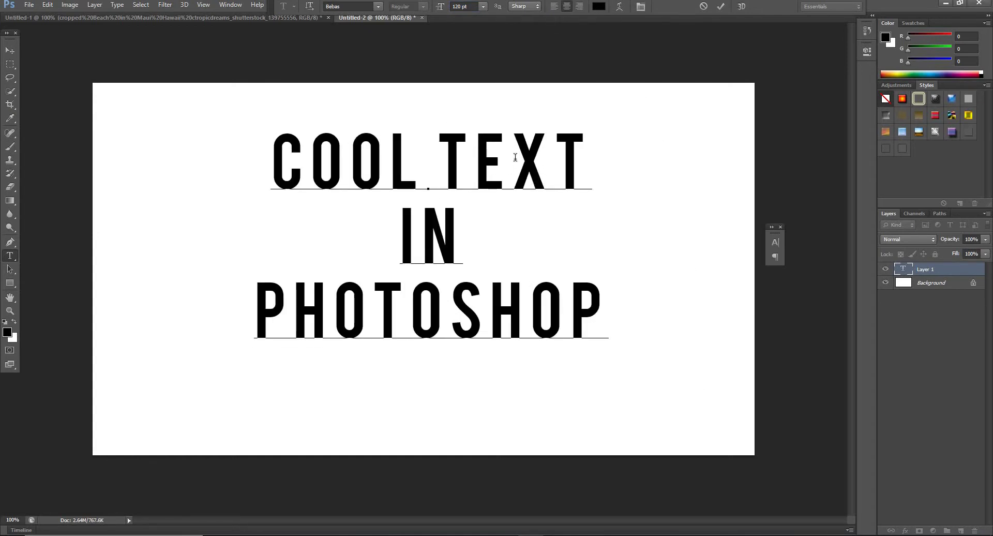
pyautogui.hotkey('ctrl', 'shift', 'Left')
pyautogui.hotkey('ctrl', 'shift', 'Left')
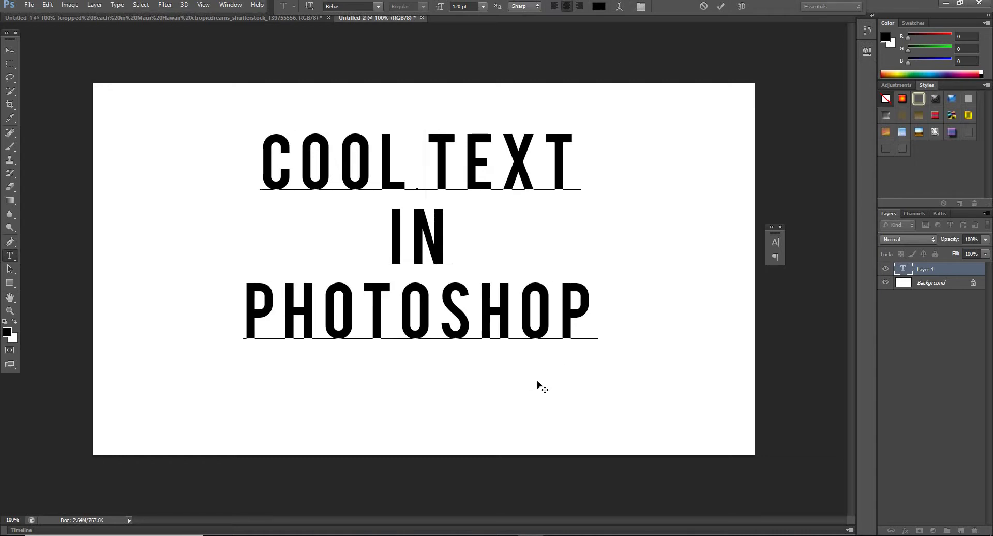
pyautogui.hotkey('ctrl', 'shift', 'Right')
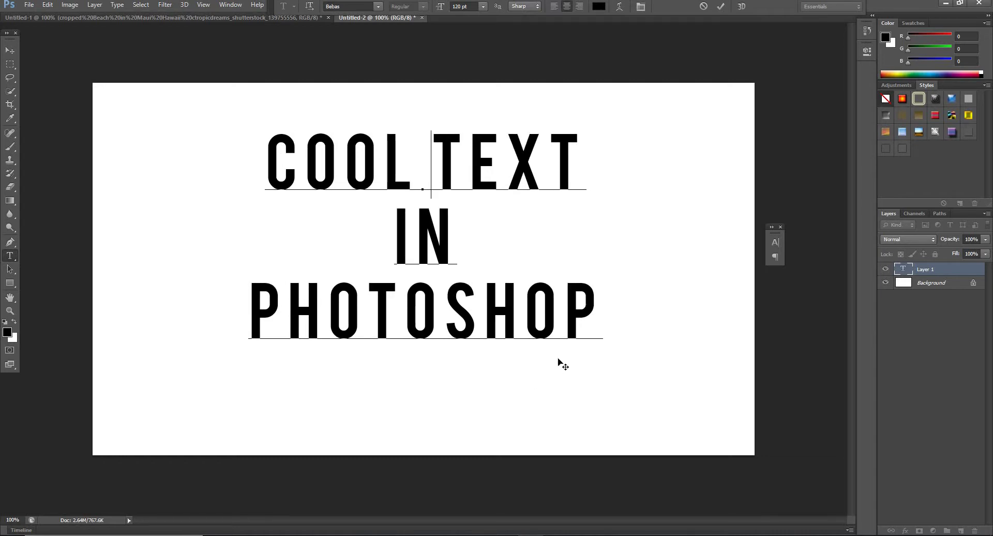
pyautogui.press('ctrl')
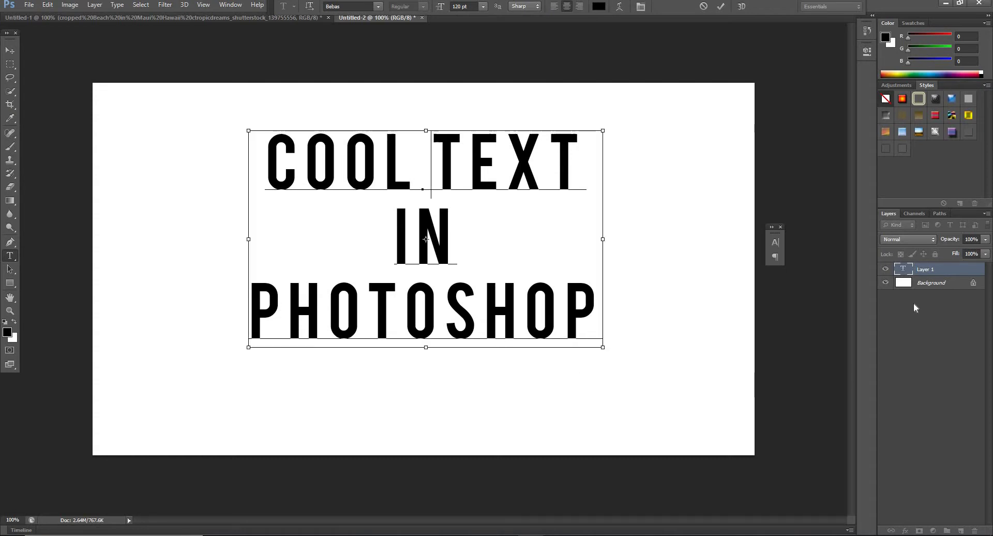
pyautogui.hotkey('ctrl', 'a')
pyautogui.click(548, 160)
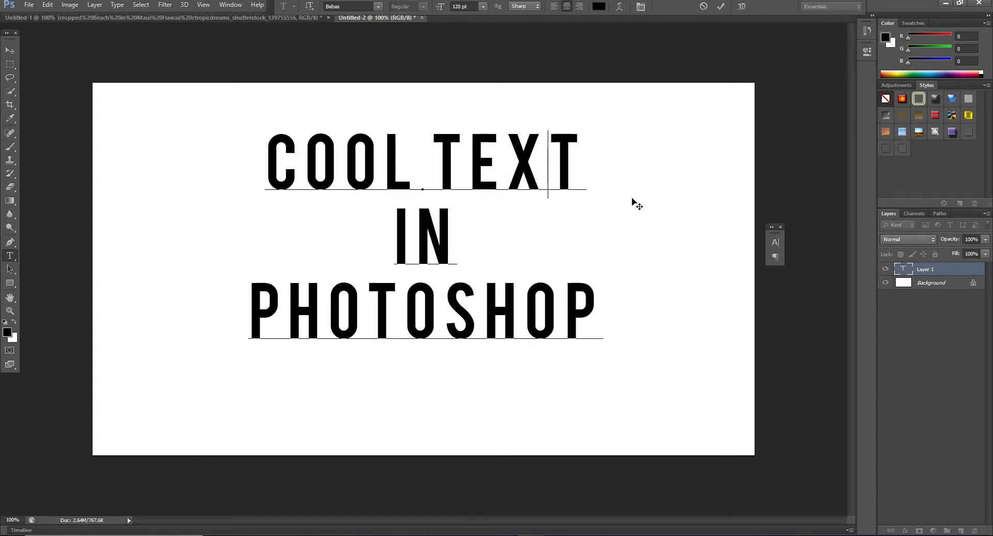
pyautogui.click(925, 282)
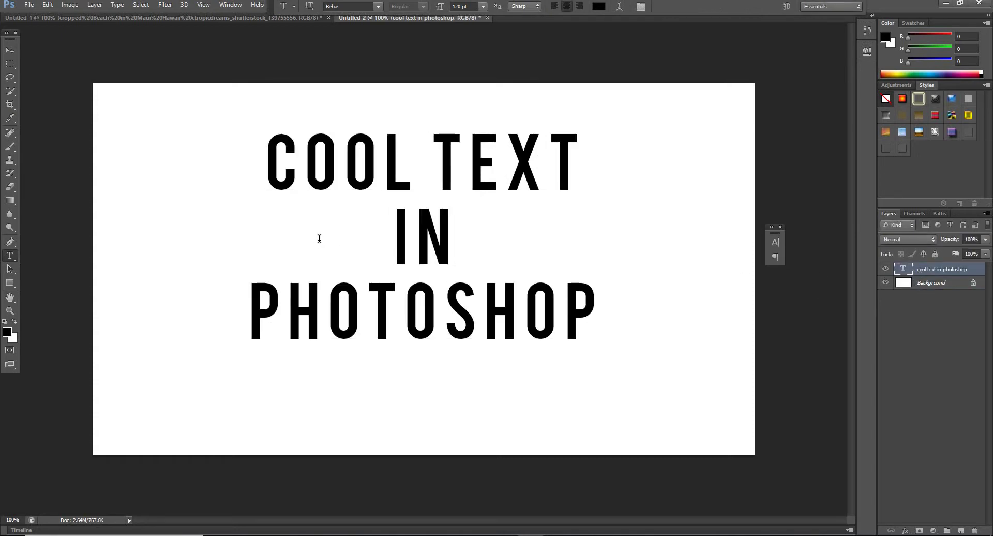
pyautogui.hotkey('ctrl', 'a')
# Align the text layer to the selection's vertical and horizontal centers, then deselect
pyautogui.press('v')
pyautogui.click(95, 5)
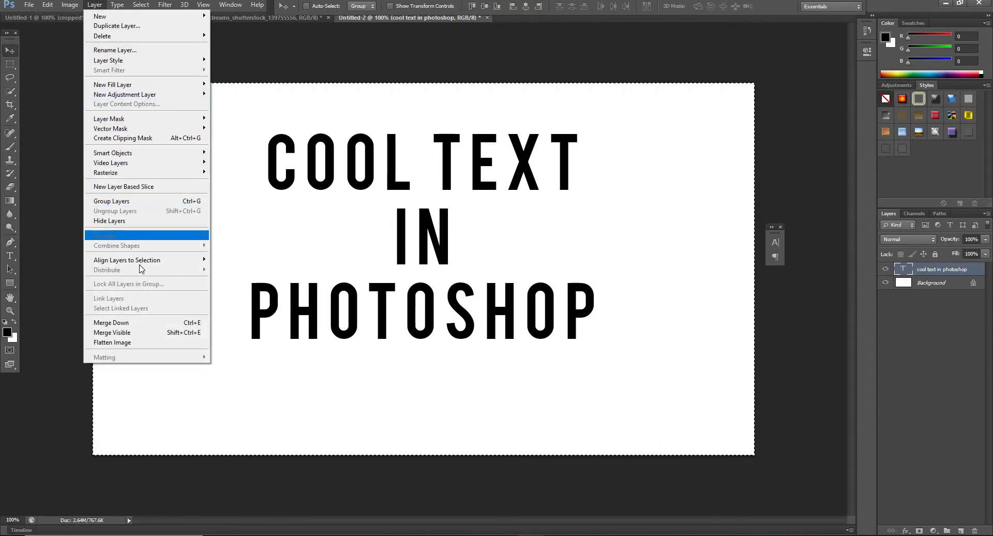
pyautogui.moveTo(128, 259)
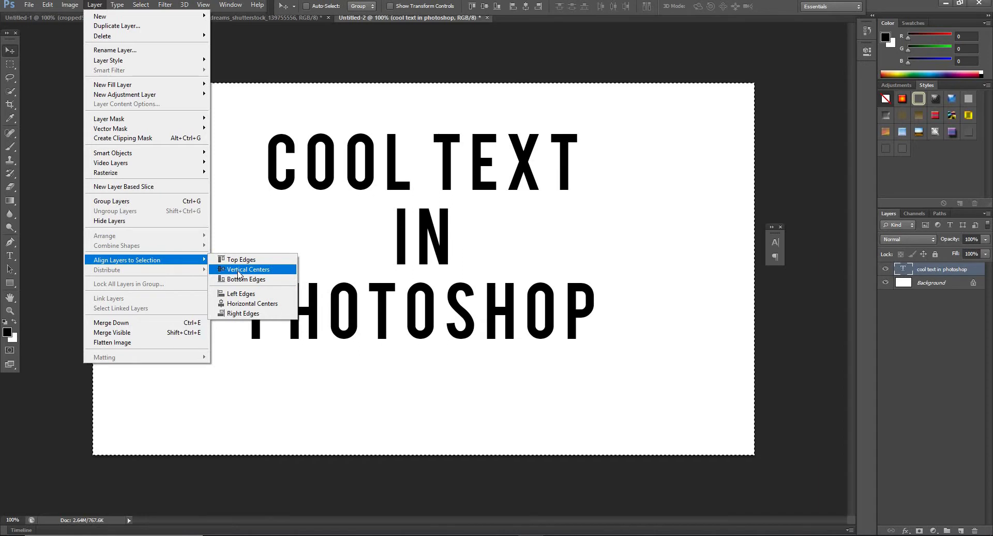
pyautogui.click(239, 270)
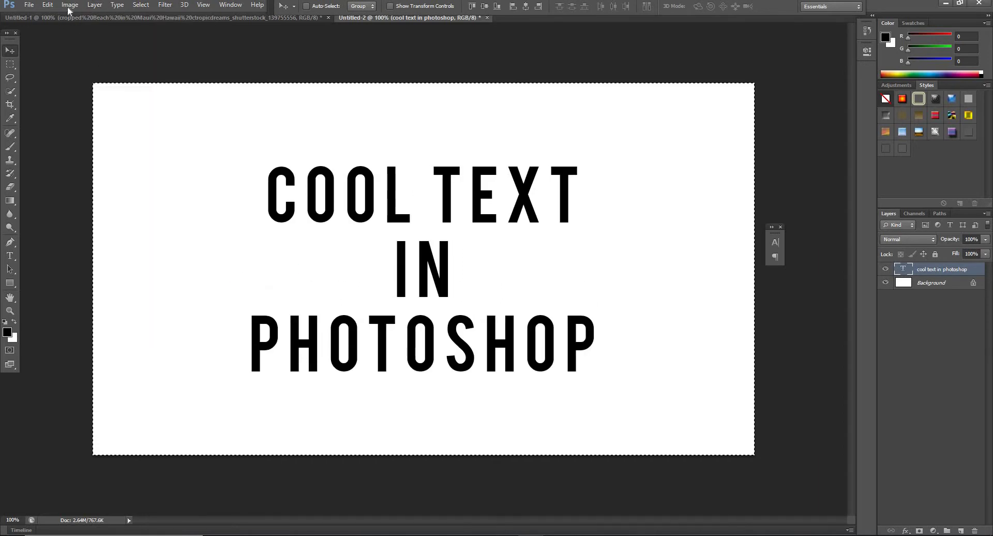
pyautogui.click(95, 6)
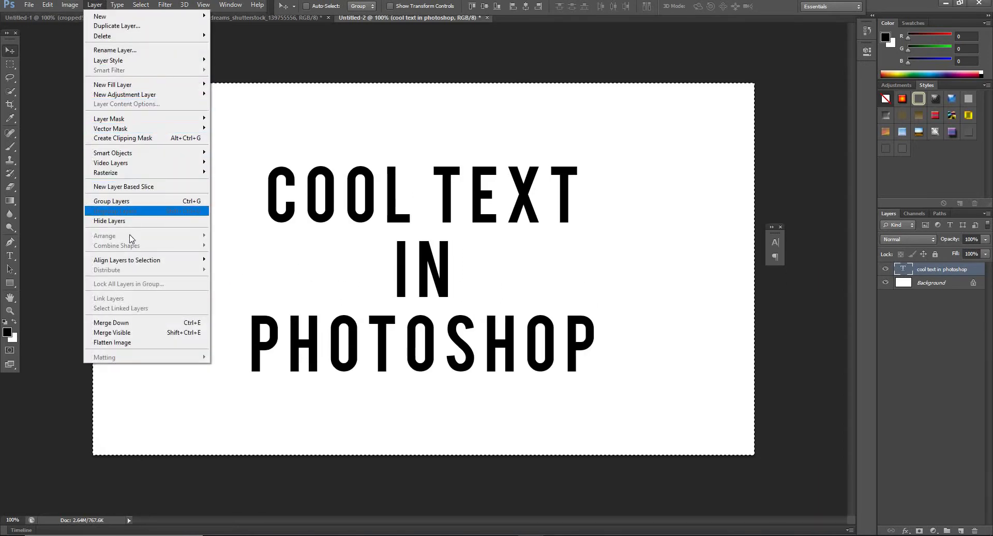
pyautogui.moveTo(132, 260)
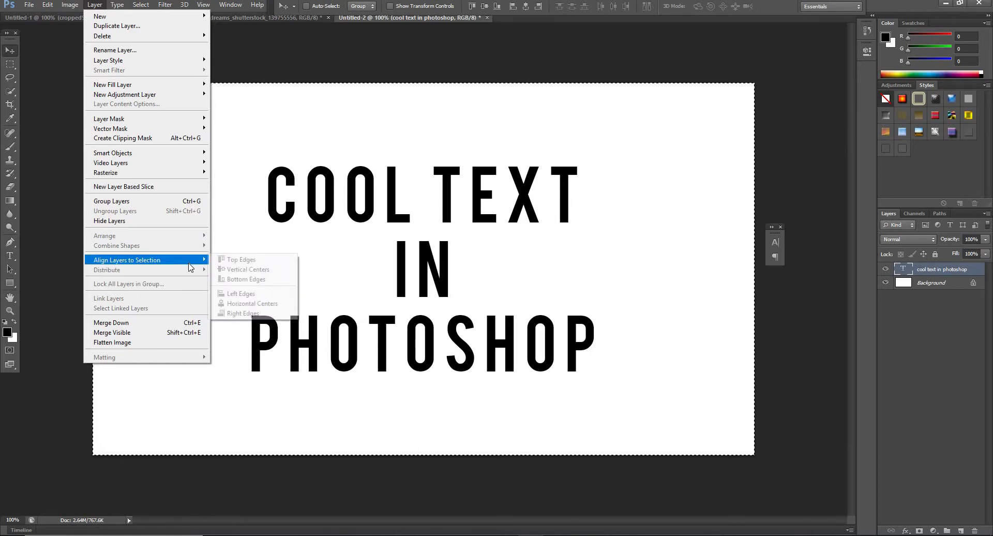
pyautogui.click(243, 306)
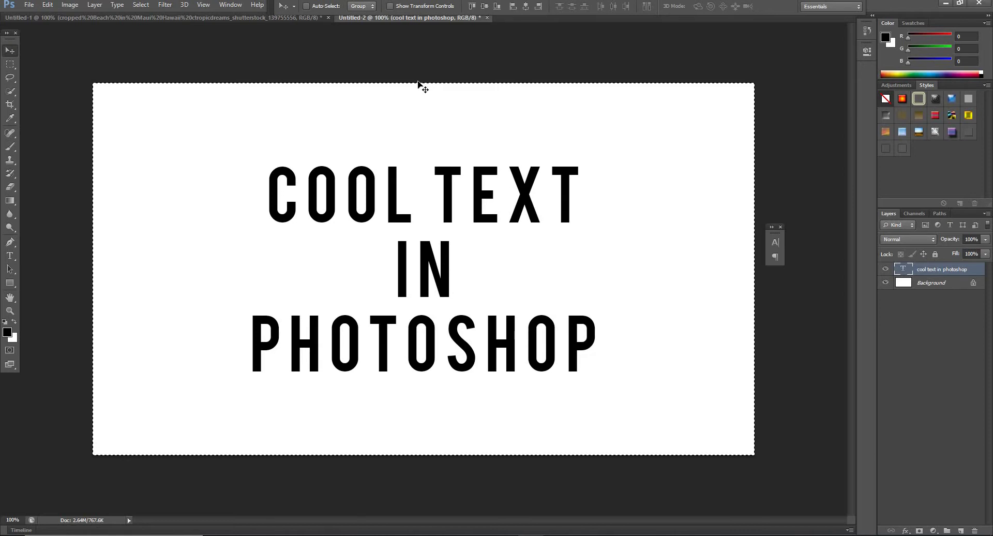
pyautogui.hotkey('ctrl', 'd')
pyautogui.click(231, 5)
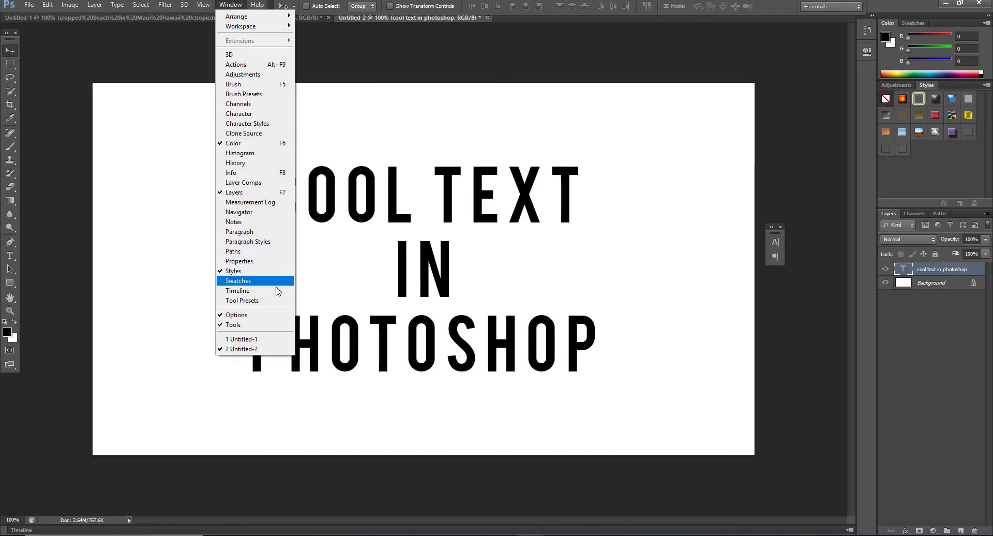
# In the Character panel, set kerning to Metrics and tracking to 375, then collapse the panel
pyautogui.click(239, 114)
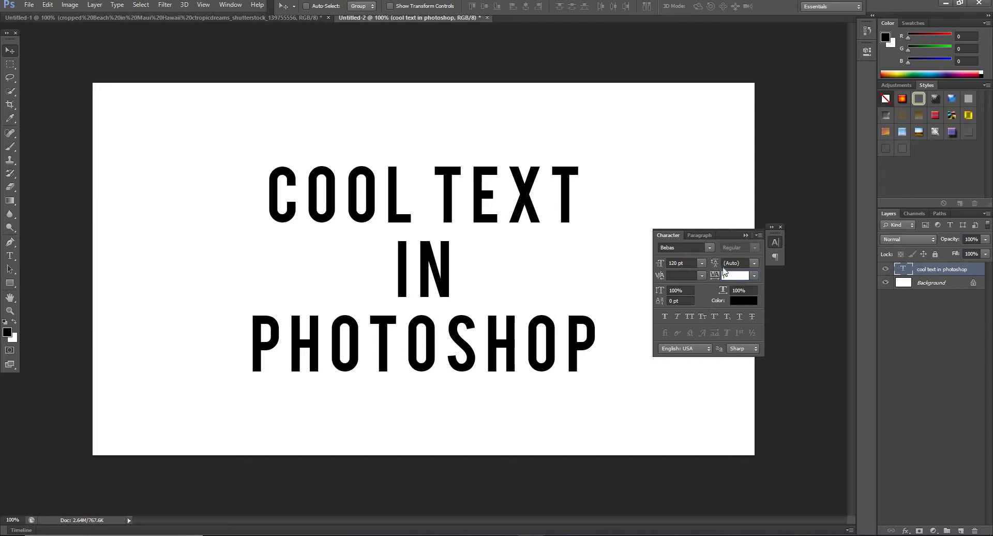
pyautogui.click(702, 275)
pyautogui.click(695, 288)
pyautogui.press('Return')
pyautogui.write('0')
pyautogui.press('Return')
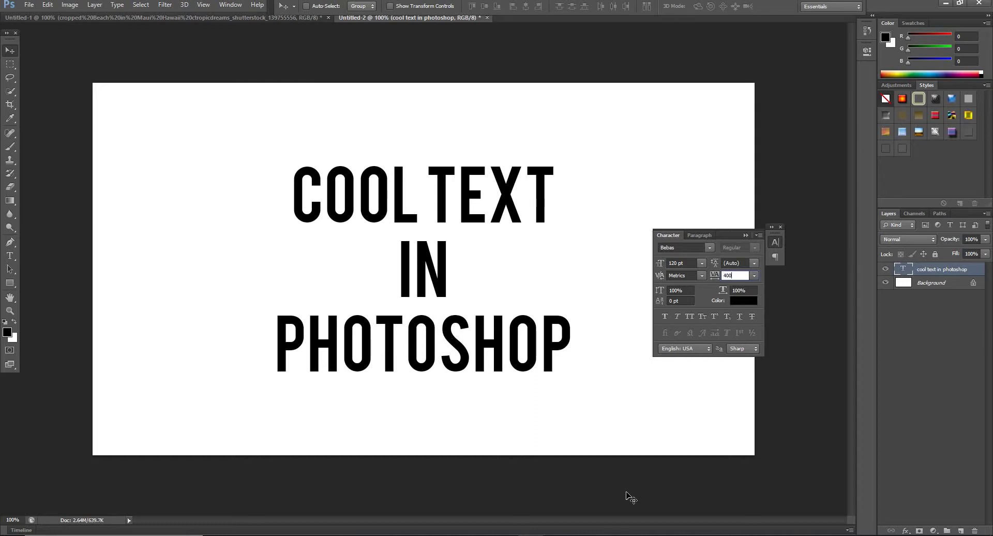
pyautogui.press('Return')
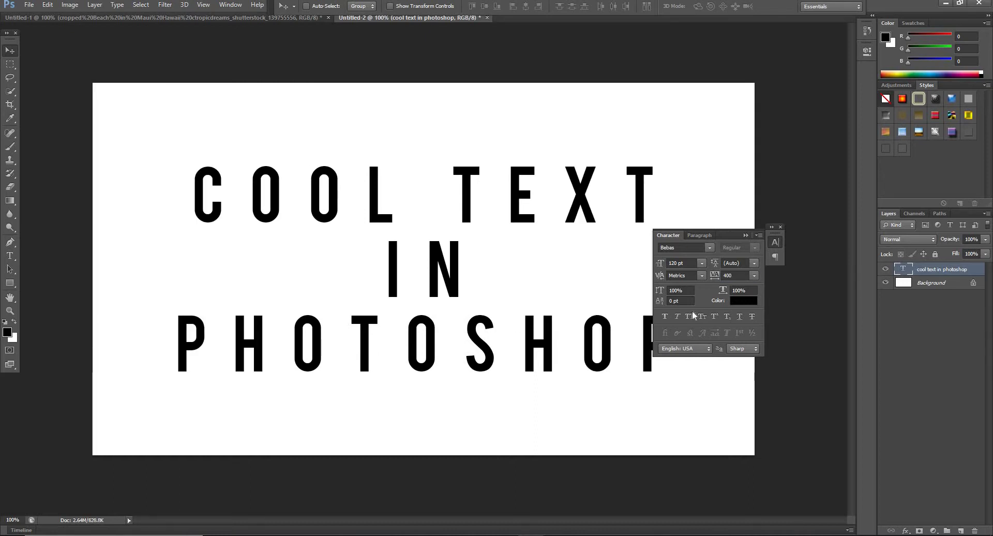
pyautogui.click(734, 276)
pyautogui.write('375')
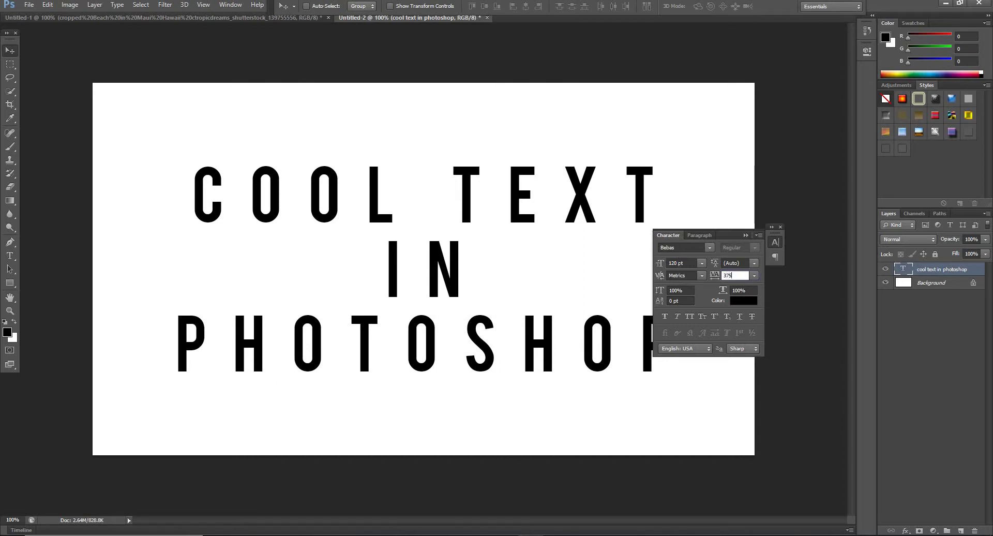
pyautogui.press('Return')
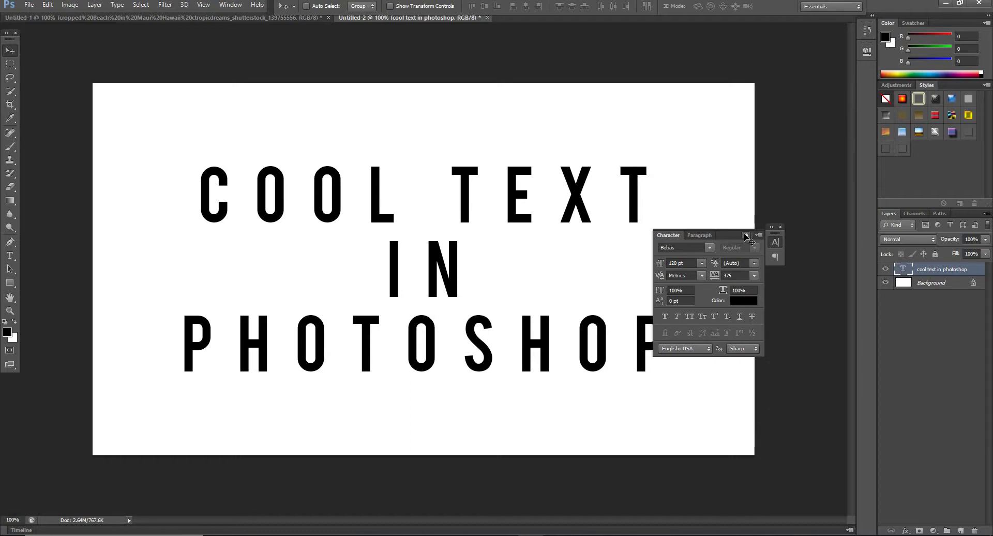
pyautogui.doubleClick(745, 236)
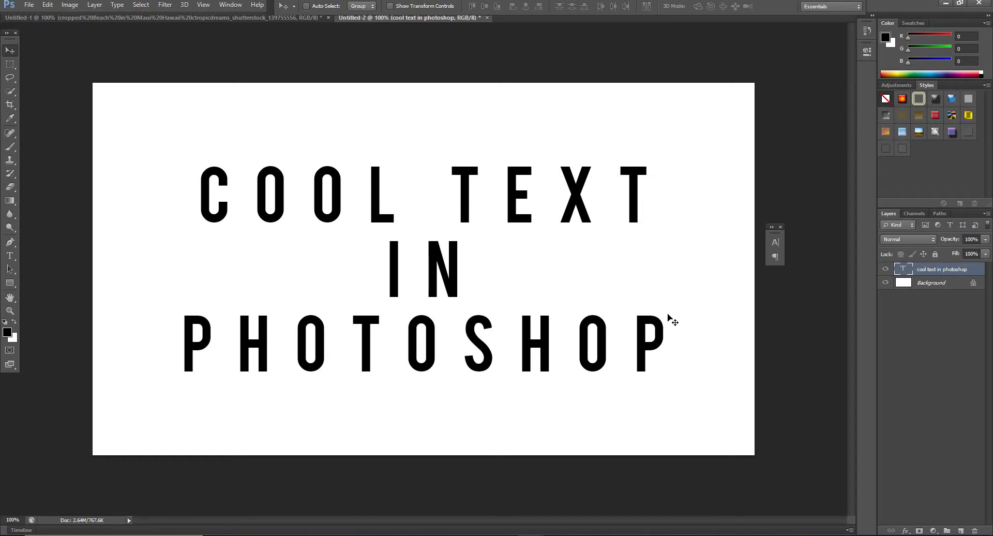
# Add an empty layer, then save the sunset beach photo from Bing Images to the Photoshop folder
pyautogui.click(963, 530)
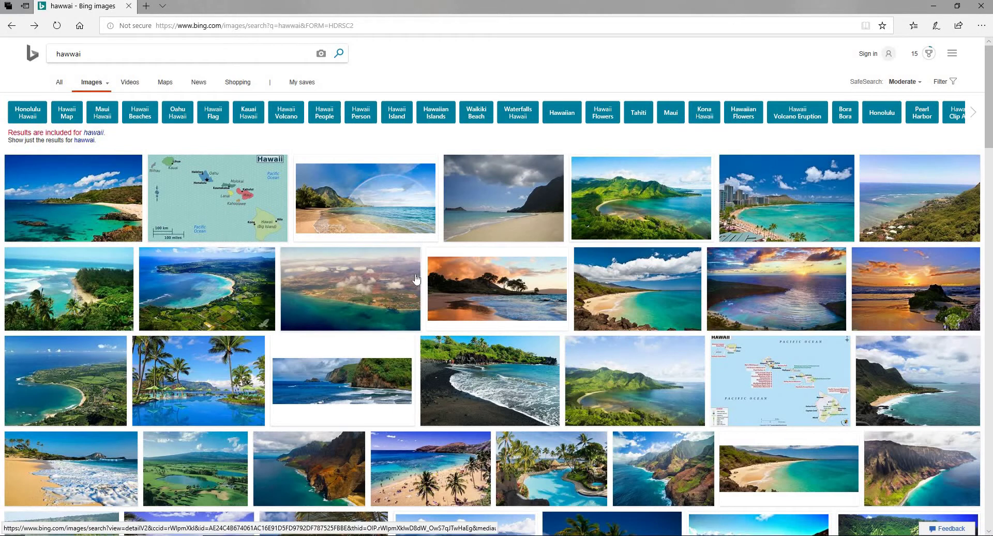
pyautogui.scroll(-3, 506, 300)
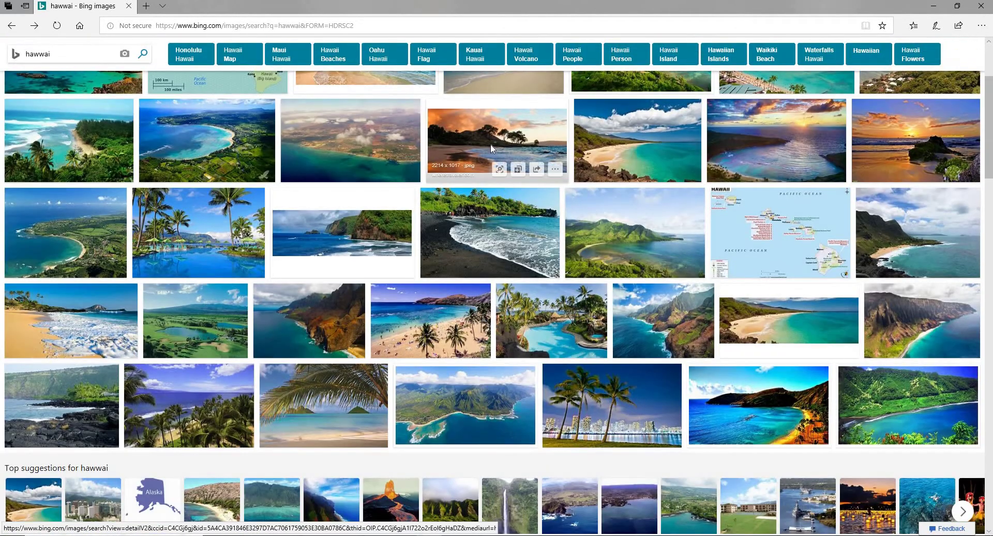
pyautogui.click(493, 146)
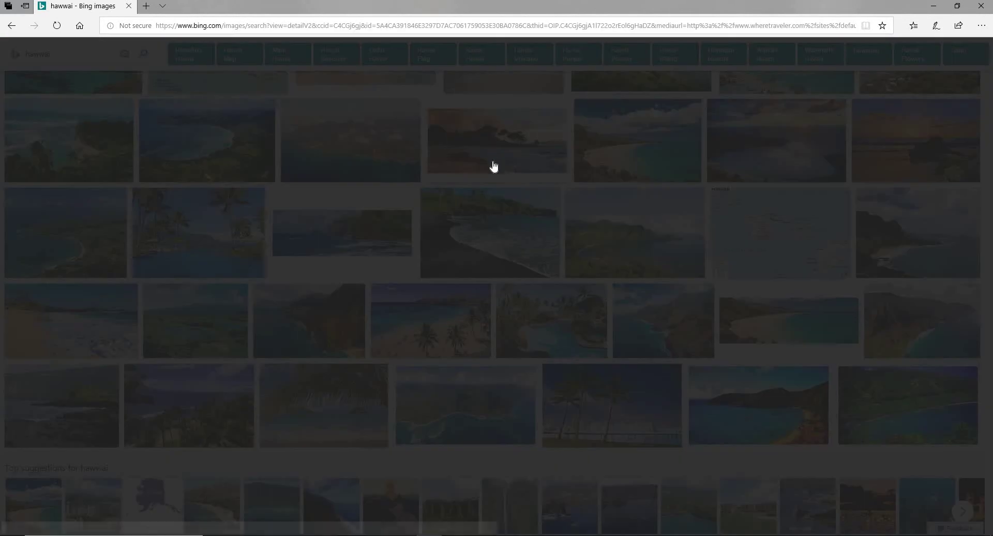
pyautogui.rightClick(501, 207)
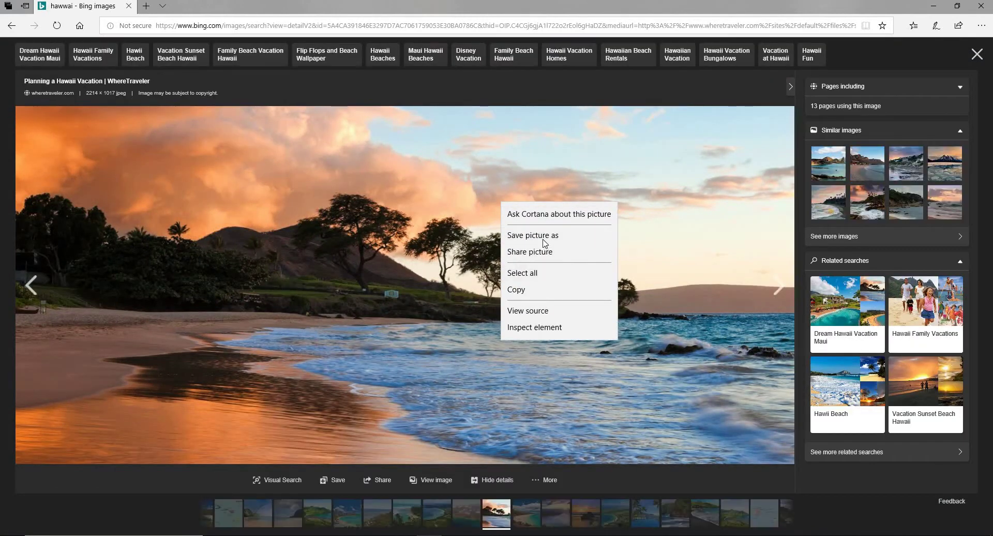
pyautogui.click(548, 241)
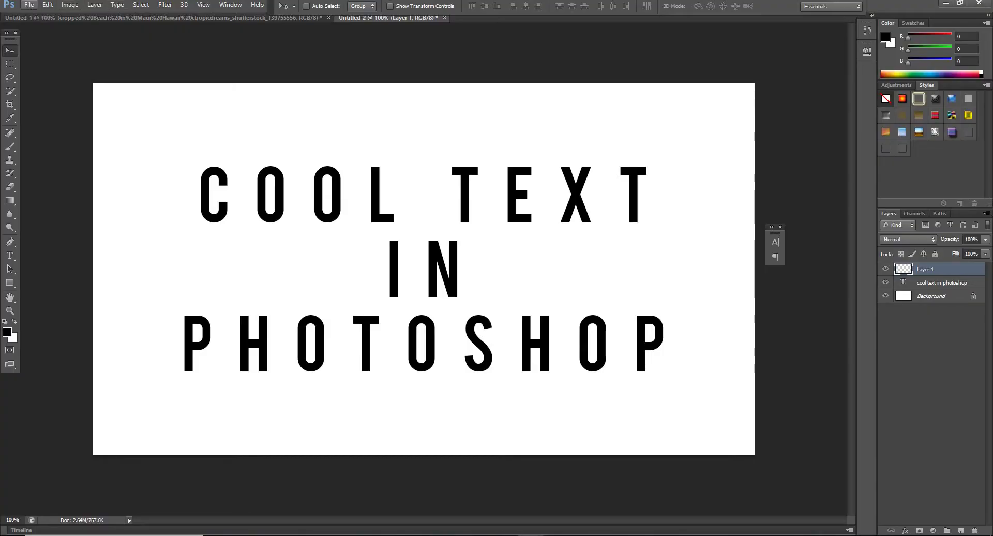
# Place the cropped beach photo above the text, nudge it slightly up and commit
pyautogui.click(30, 5)
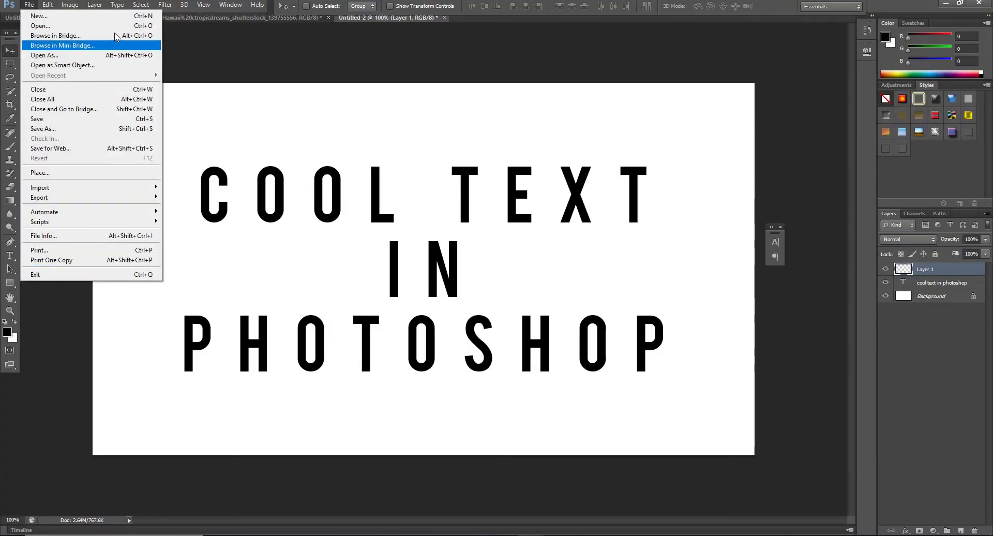
pyautogui.click(115, 173)
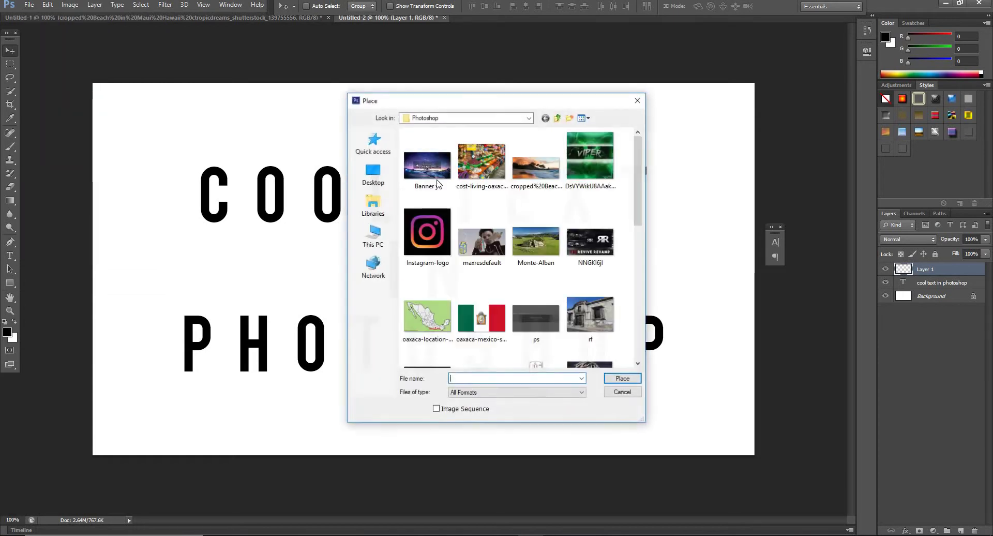
pyautogui.doubleClick(536, 167)
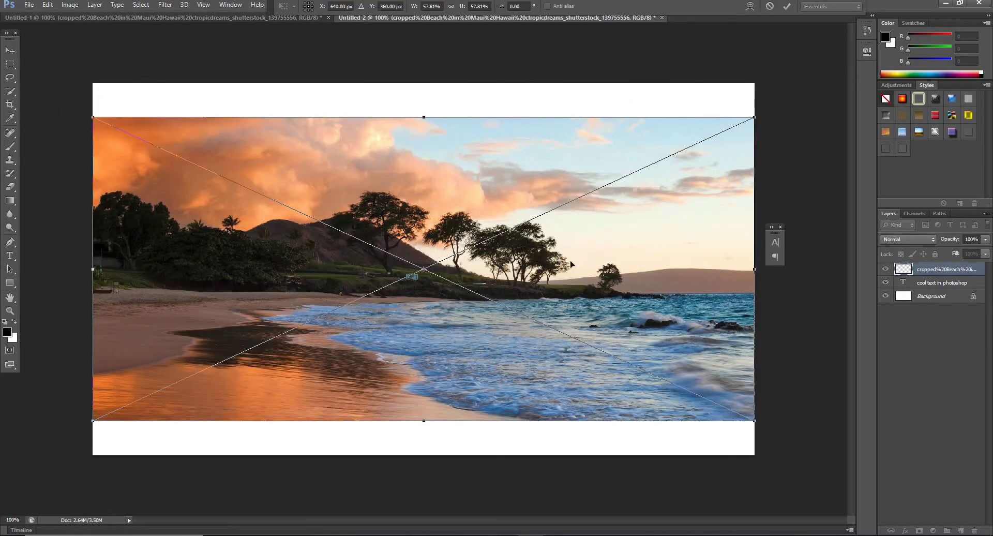
pyautogui.moveTo(559, 261); pyautogui.dragTo(579, 264)
pyautogui.press('Return')
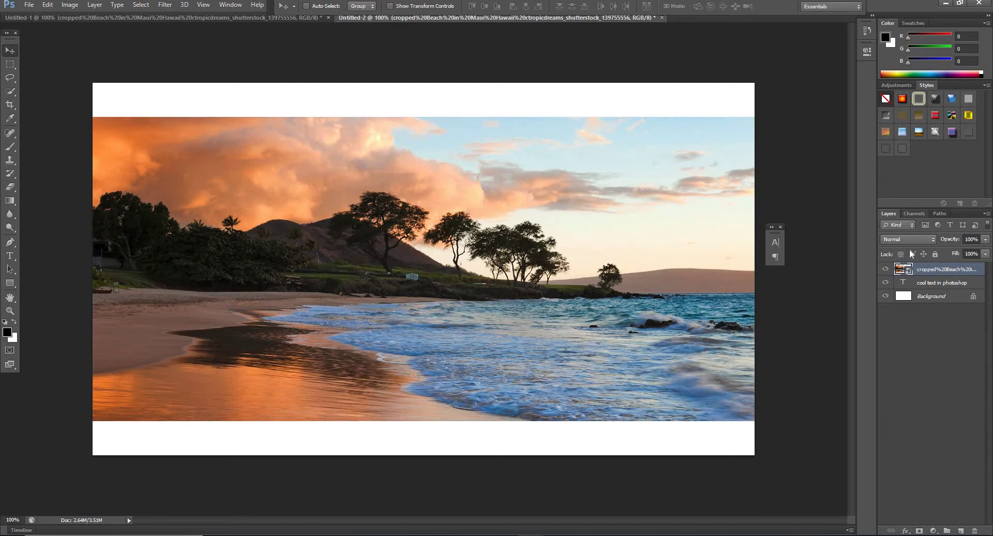
# Make the beach photo layer a clipping mask on the text, then select the text layer
pyautogui.rightClick(909, 269)
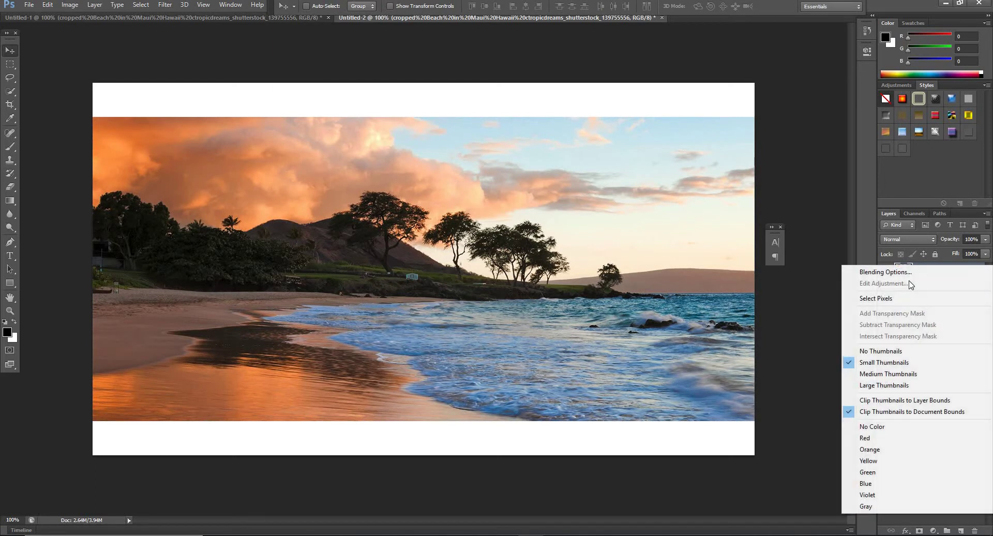
pyautogui.click(820, 290)
pyautogui.rightClick(939, 269)
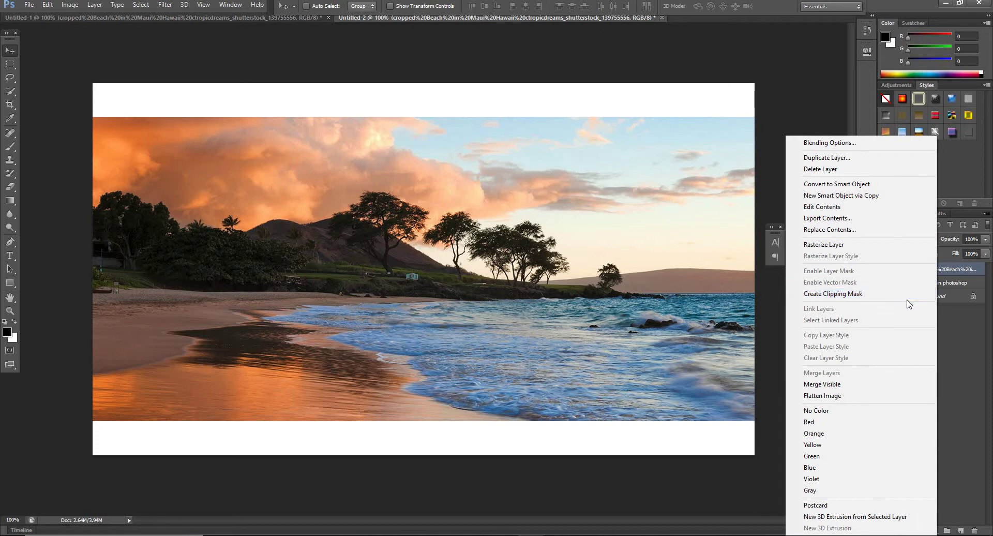
pyautogui.click(910, 298)
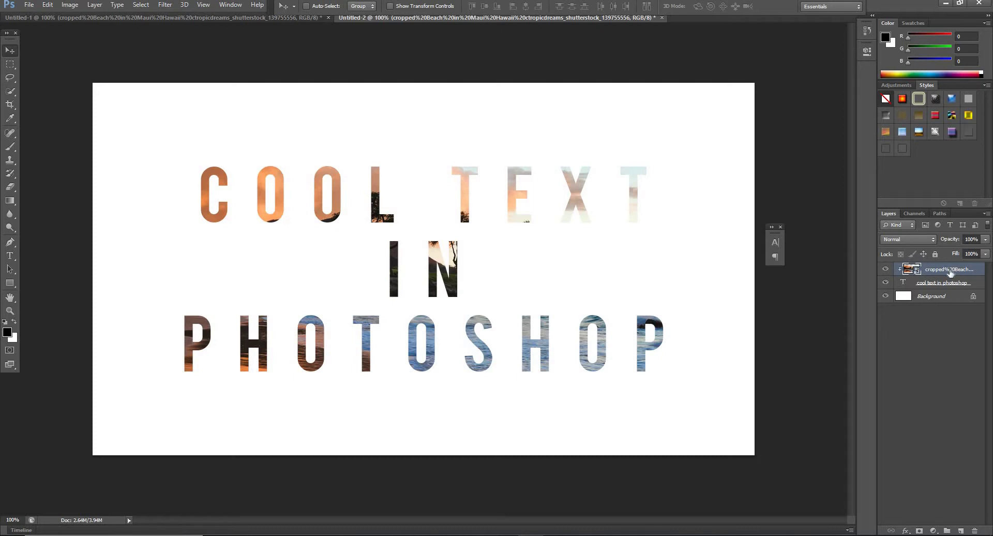
pyautogui.rightClick(951, 270)
pyautogui.click(964, 316)
pyautogui.click(938, 283)
pyautogui.rightClick(938, 284)
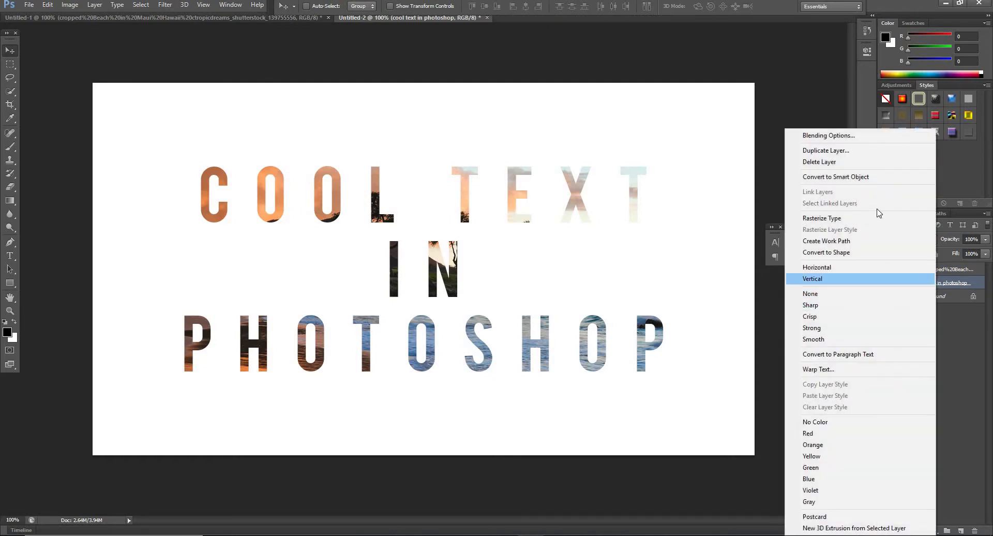
# Add a Drop Shadow to the type layer, adjusting its distance, with 12% spread and 9 px size
pyautogui.click(859, 136)
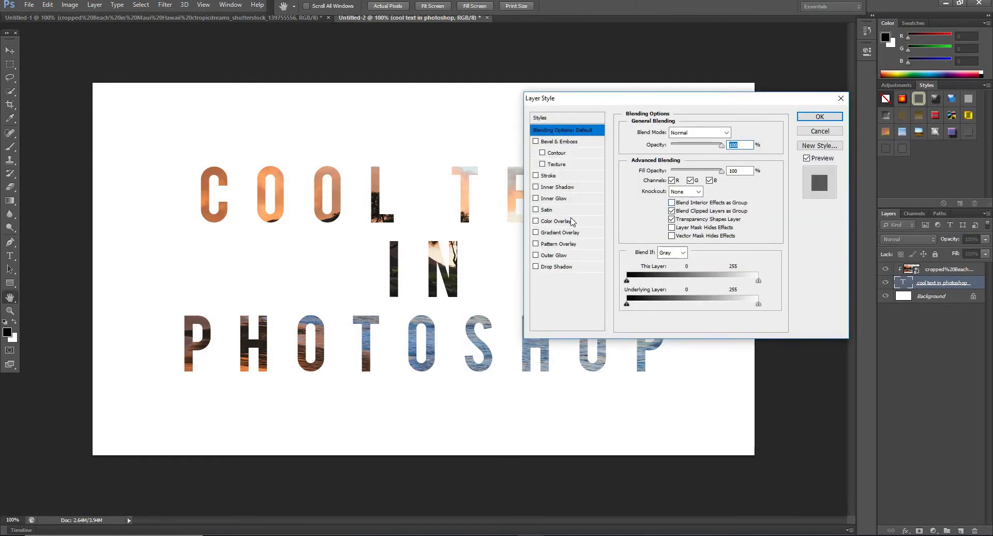
pyautogui.click(538, 267)
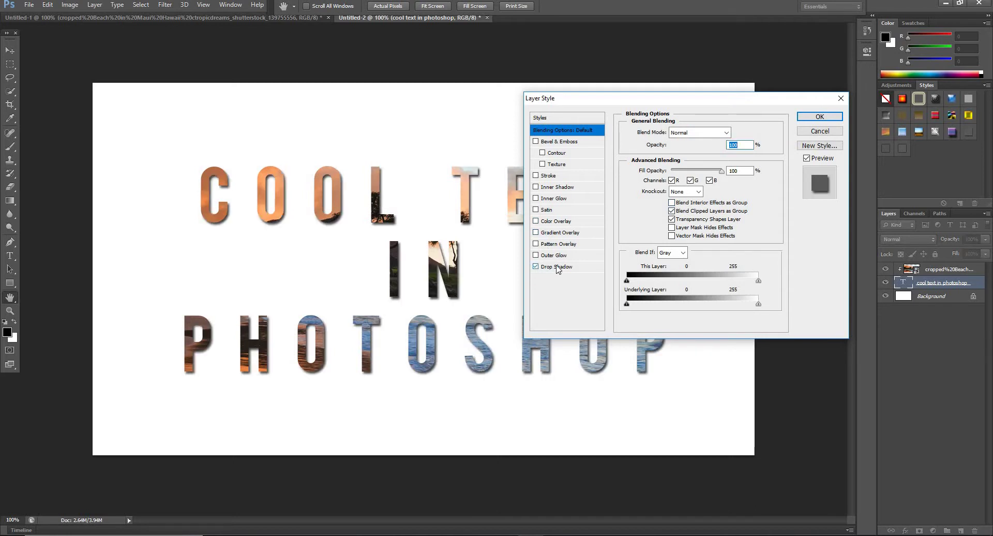
pyautogui.click(557, 267)
pyautogui.moveTo(667, 177)
pyautogui.mouseDown()
pyautogui.moveTo(714, 188)
pyautogui.moveTo(681, 200)
pyautogui.moveTo(712, 179)
pyautogui.moveTo(684, 188)
pyautogui.moveTo(683, 180)
pyautogui.moveTo(662, 188)
pyautogui.moveTo(672, 200)
pyautogui.mouseUp()
pyautogui.write('250')
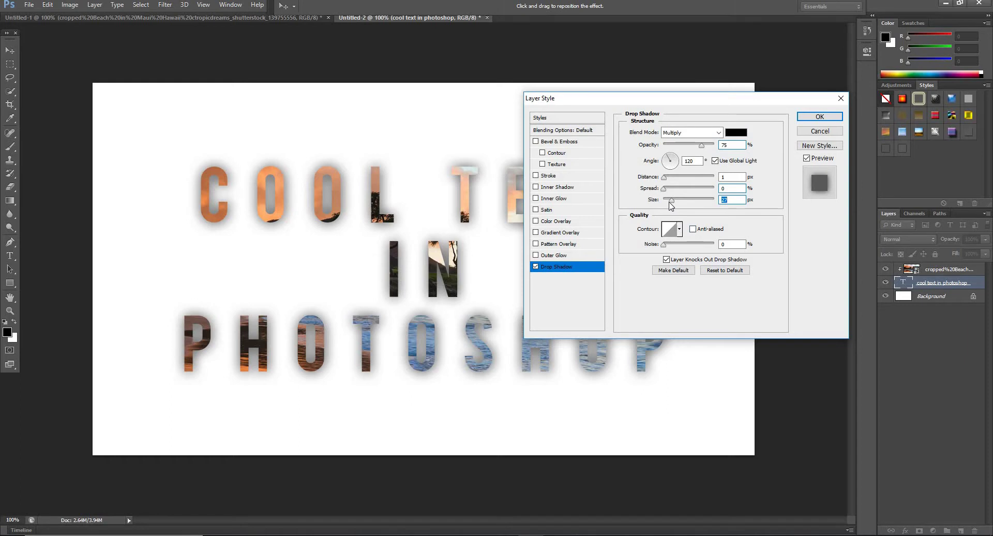
pyautogui.moveTo(670, 200)
pyautogui.mouseDown()
pyautogui.moveTo(667, 177)
pyautogui.moveTo(671, 200)
pyautogui.moveTo(673, 177)
pyautogui.moveTo(668, 200)
pyautogui.moveTo(670, 191)
pyautogui.mouseUp()
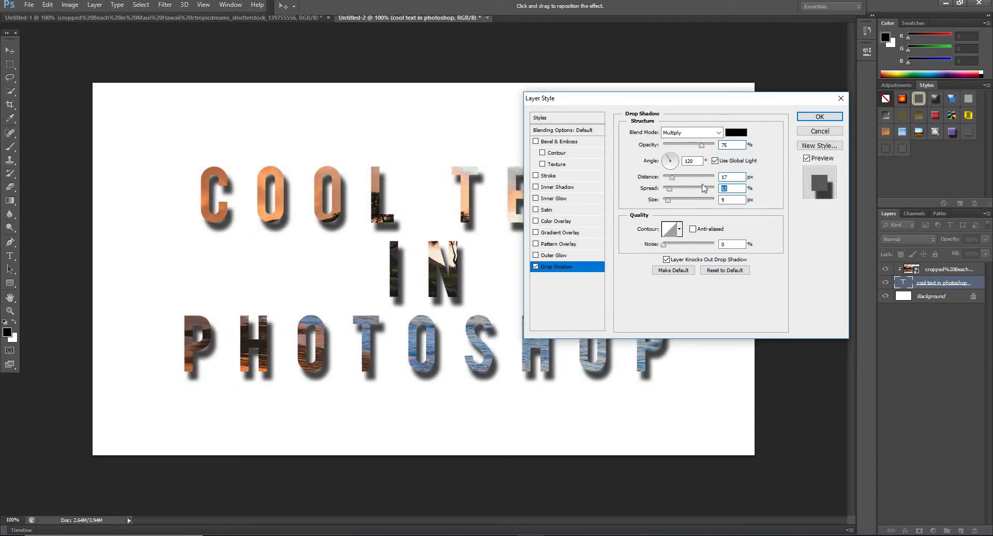
pyautogui.moveTo(669, 179); pyautogui.dragTo(667, 179)
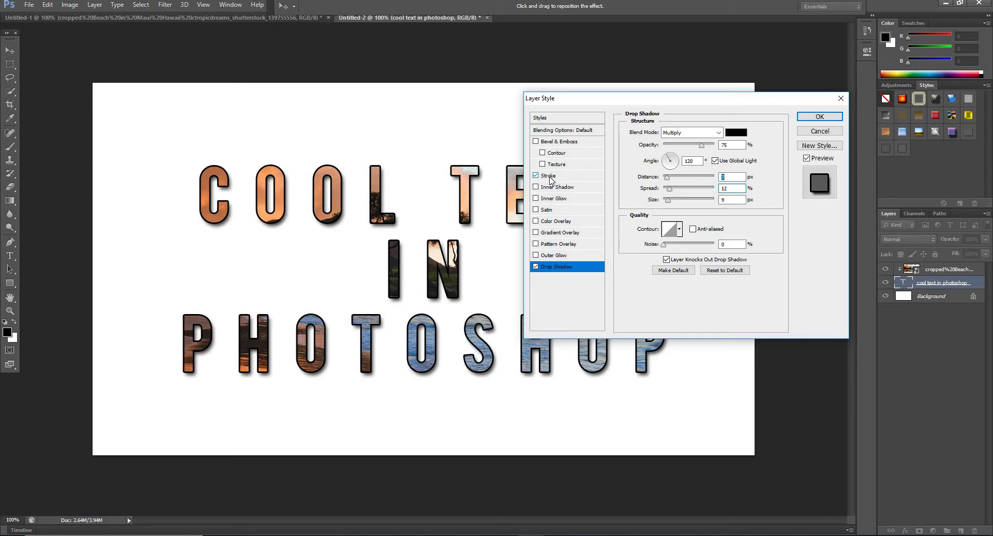
# Add a 1 px black outside stroke and commit it together with the drop shadow
pyautogui.click(549, 177)
pyautogui.moveTo(664, 131); pyautogui.dragTo(647, 133)
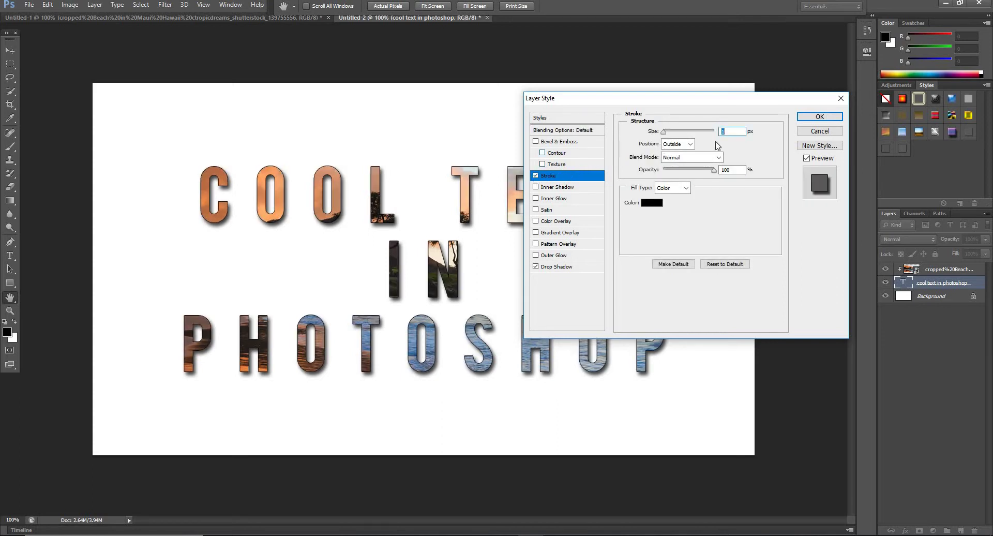
pyautogui.click(651, 203)
pyautogui.click(633, 118)
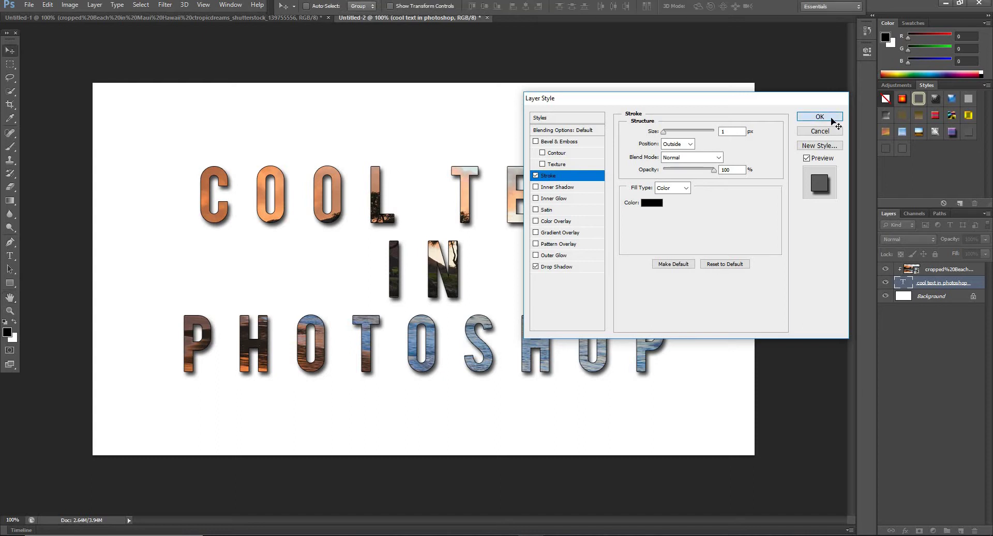
pyautogui.click(820, 117)
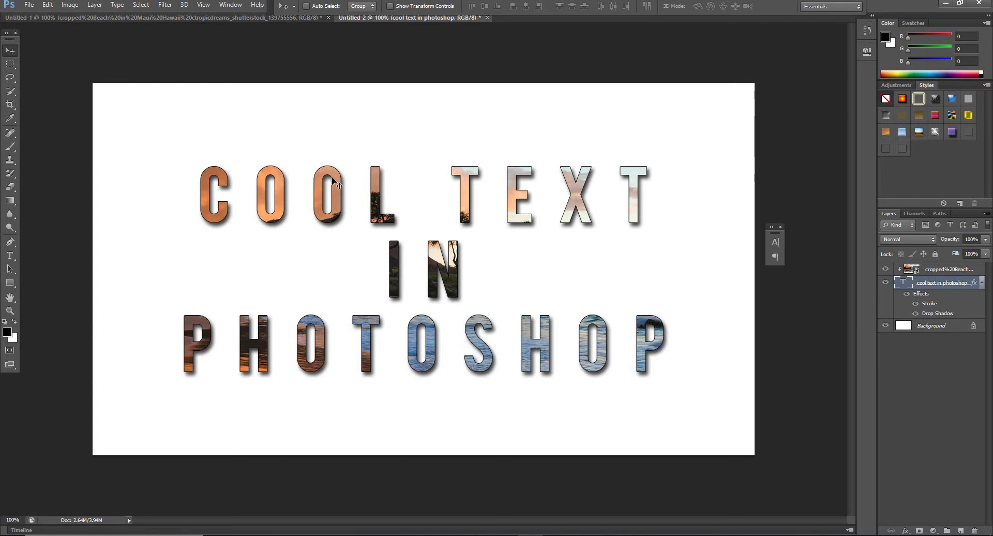
# Browse the File > Open dialog, then cancel without opening anything
pyautogui.click(29, 5)
pyautogui.click(43, 29)
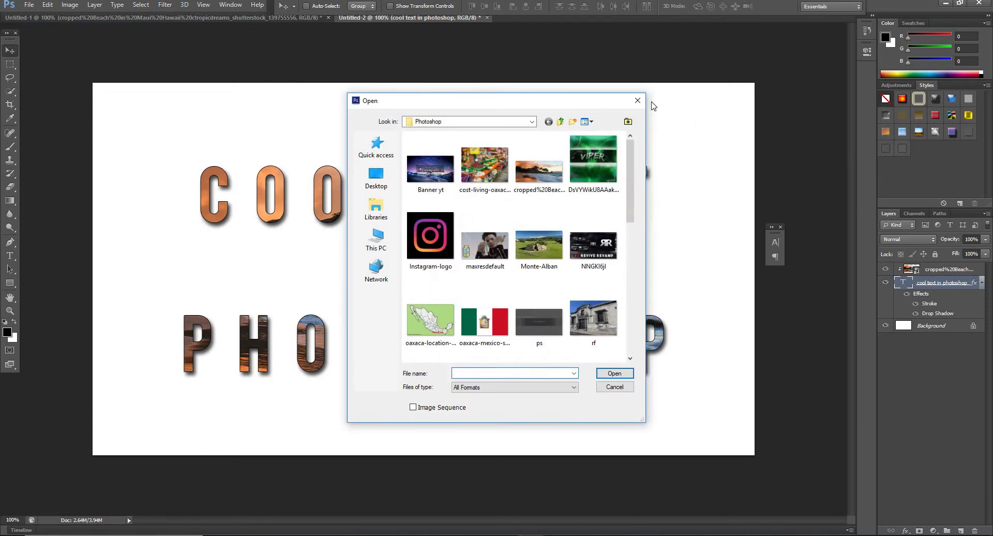
pyautogui.scroll(-3, 589, 210)
pyautogui.scroll(-3, 590, 209)
pyautogui.scroll(-2, 585, 208)
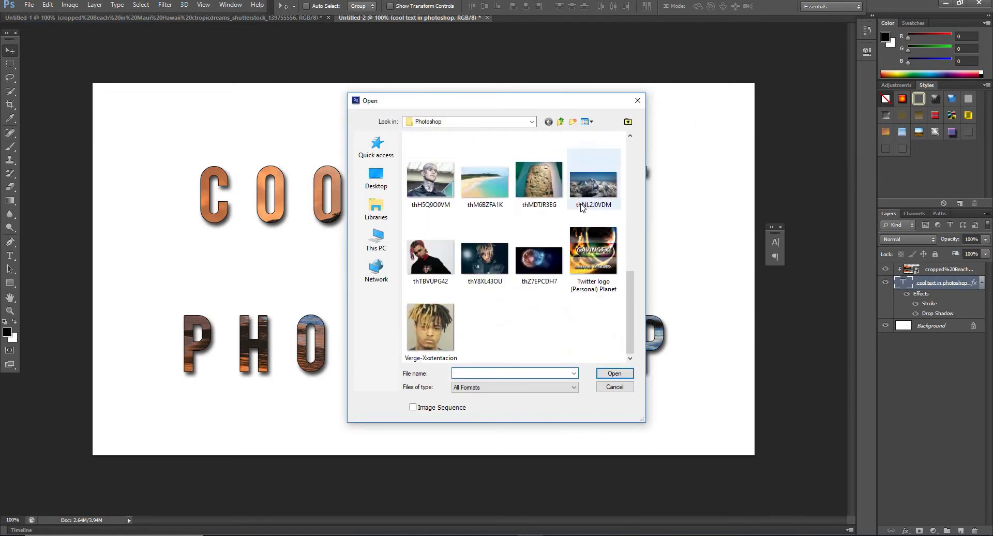
pyautogui.click(638, 100)
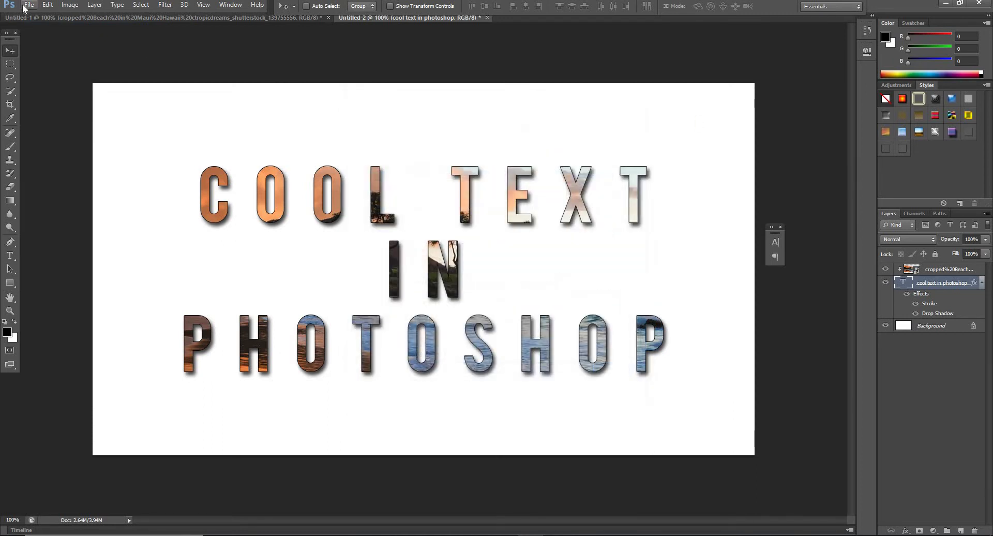
# Place the thNL2J0VDM image into the document with File > Place
pyautogui.click(29, 4)
pyautogui.click(70, 173)
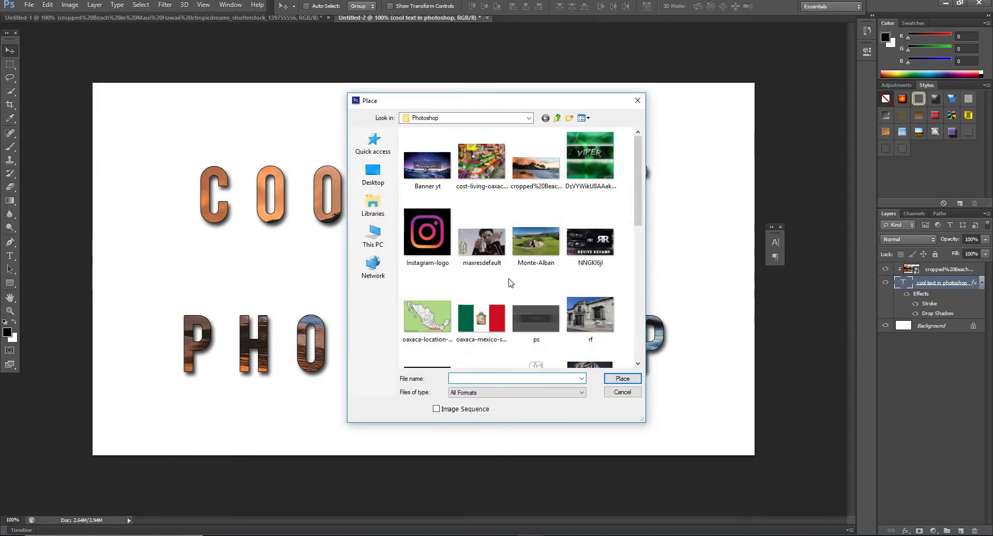
pyautogui.scroll(-2, 528, 292)
pyautogui.doubleClick(589, 171)
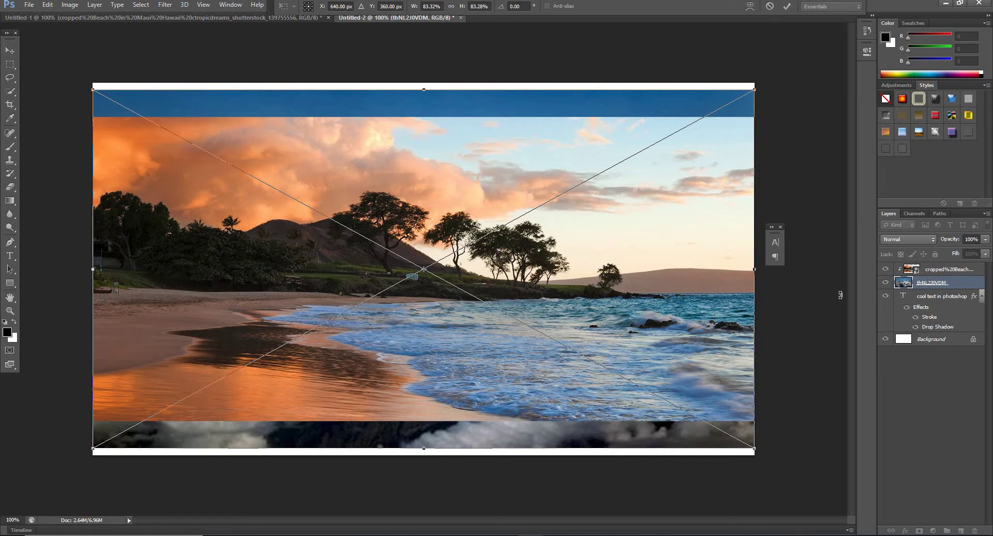
# Commit the placed image, raise the mountain layer above the beach photo, and show rulers
pyautogui.press('Return')
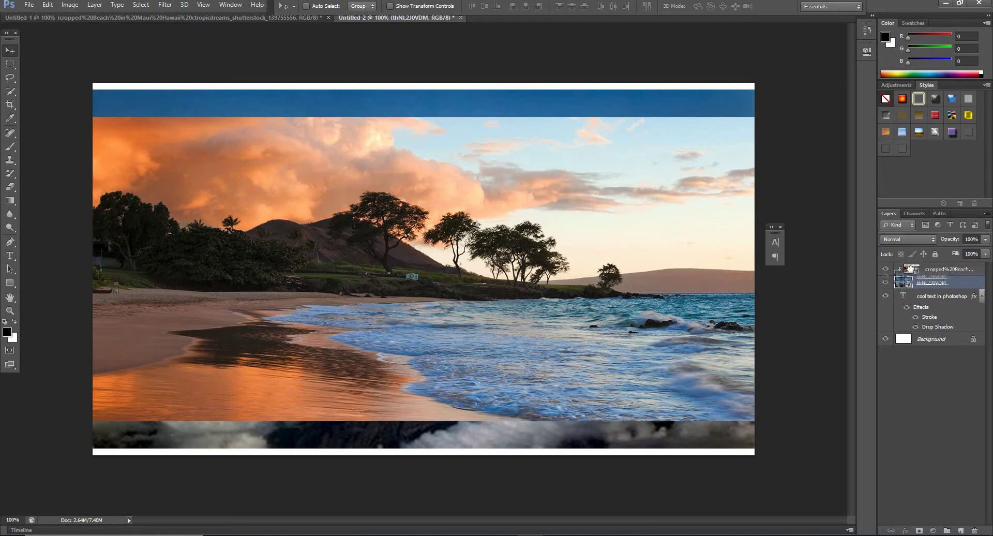
pyautogui.moveTo(910, 283); pyautogui.dragTo(912, 270)
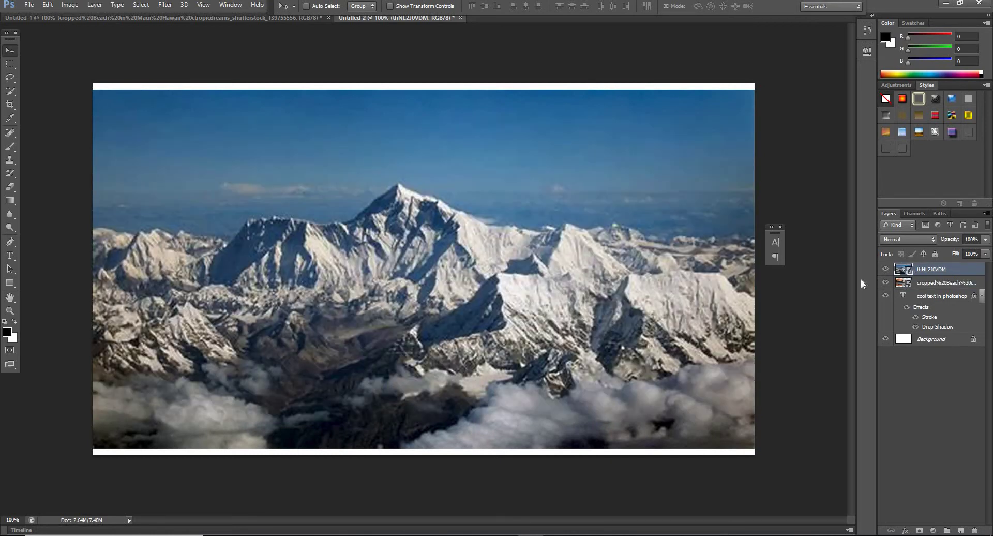
pyautogui.hotkey('ctrl', 'r')
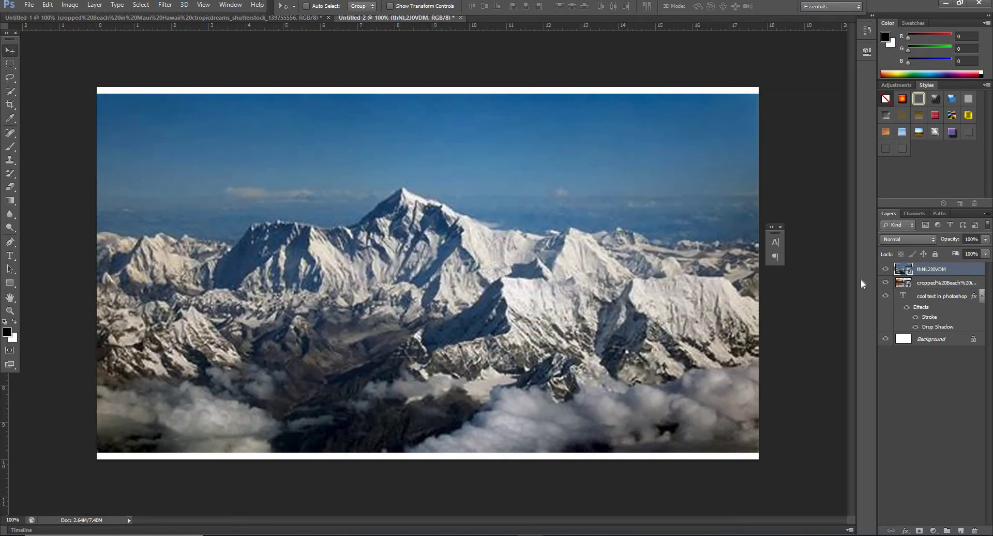
# Stretch the mountain photo to the full canvas height and move it below the text layer
pyautogui.hotkey('ctrl', 't')
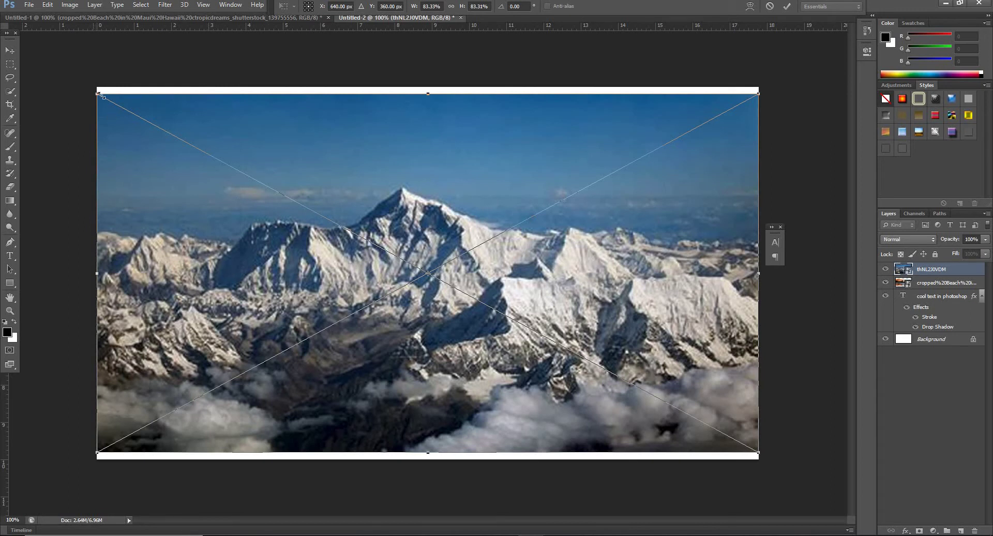
pyautogui.moveTo(429, 91); pyautogui.dragTo(429, 85)
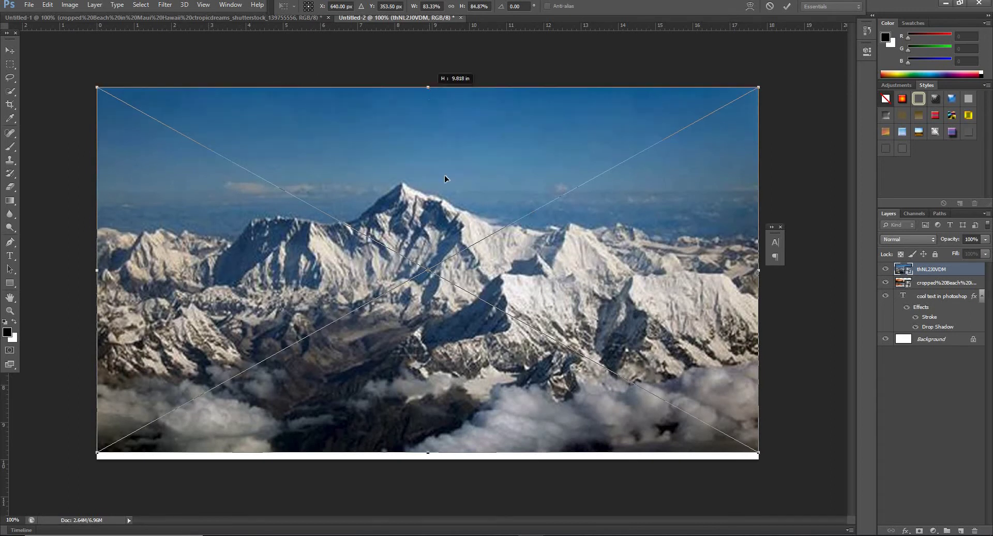
pyautogui.moveTo(429, 454); pyautogui.dragTo(428, 460)
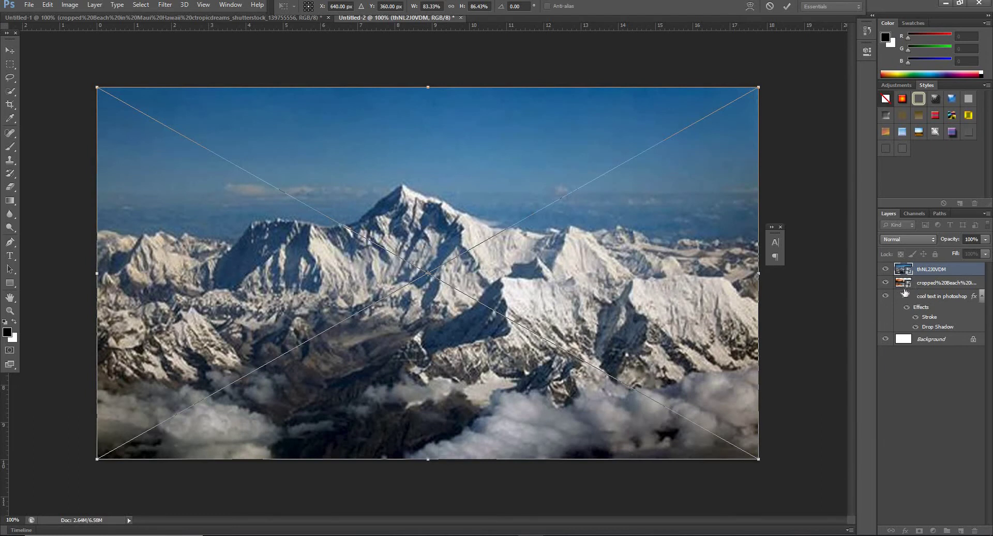
pyautogui.press('Return')
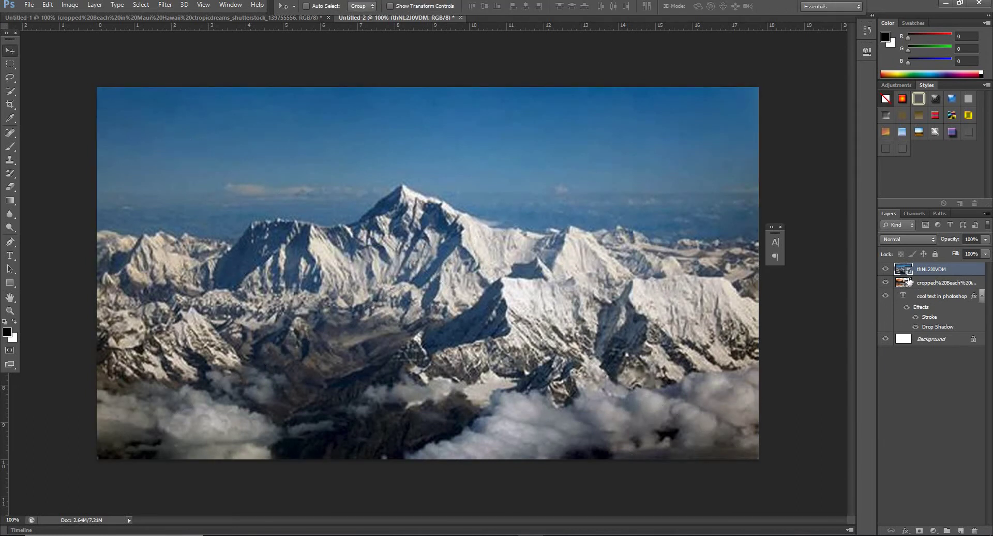
pyautogui.click(909, 282)
pyautogui.moveTo(909, 273); pyautogui.dragTo(922, 335)
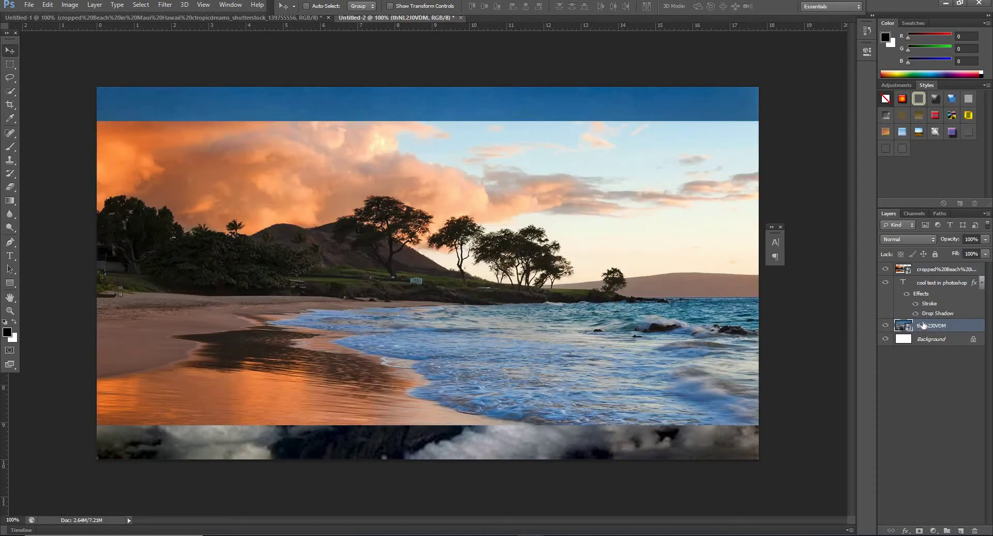
# Clip the beach photo layer into the text with Create Clipping Mask
pyautogui.click(904, 269)
pyautogui.rightClick(905, 269)
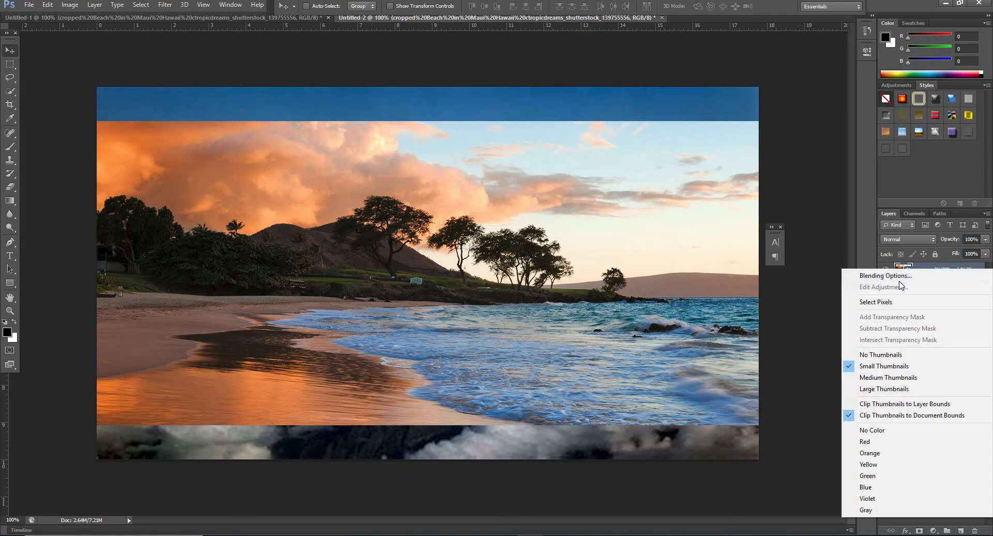
pyautogui.click(937, 266)
pyautogui.rightClick(946, 270)
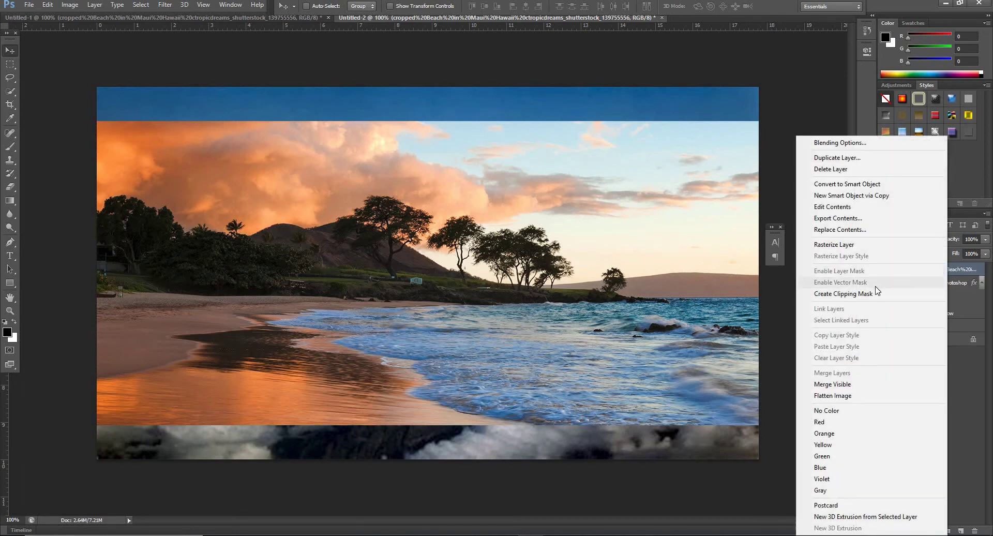
pyautogui.click(873, 293)
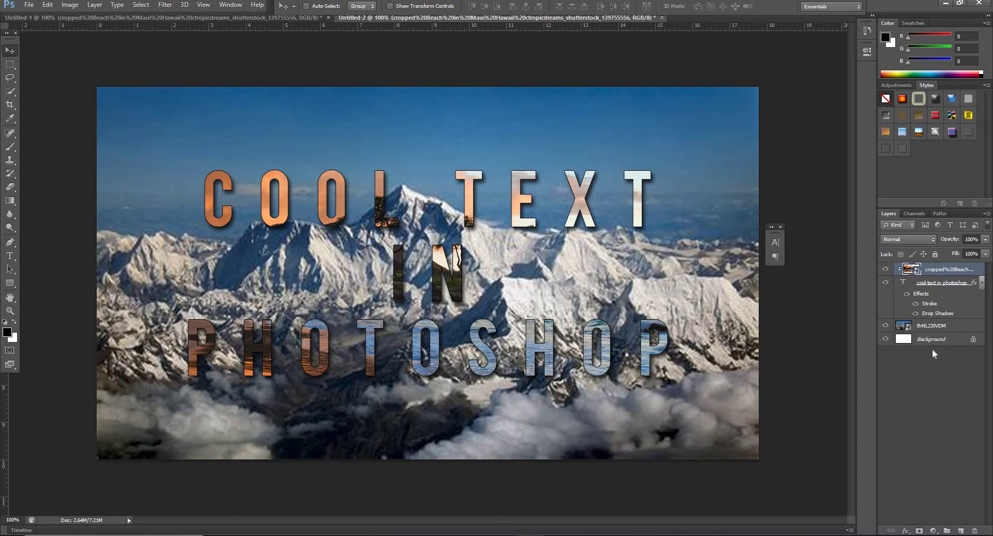
# Hide the thNL2J0VDM mountain layer, then delete it
pyautogui.click(886, 326)
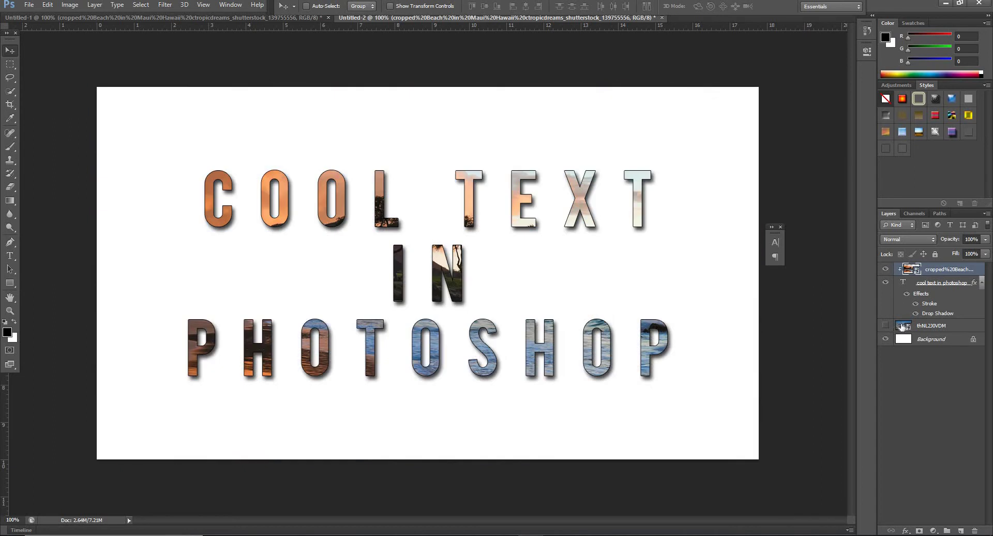
pyautogui.rightClick(902, 322)
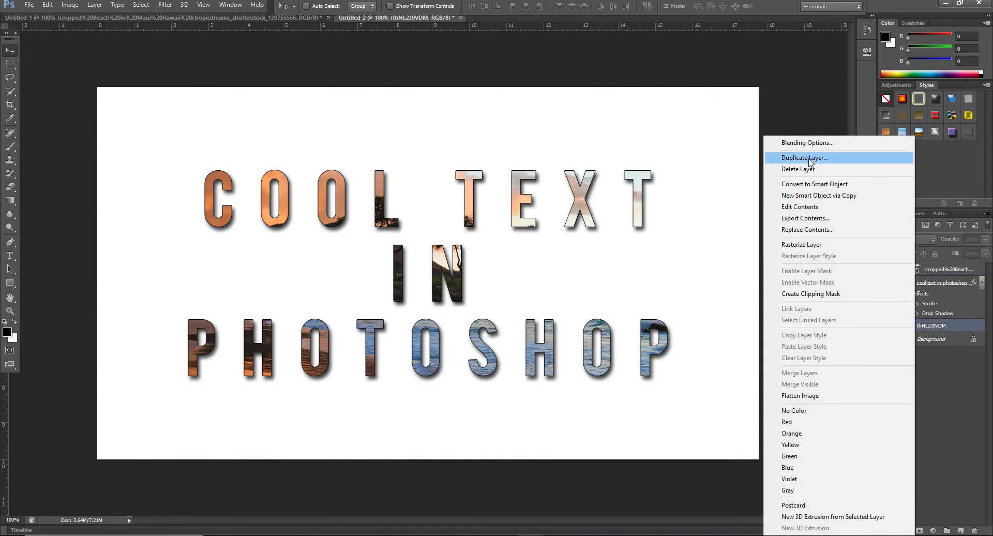
pyautogui.click(799, 169)
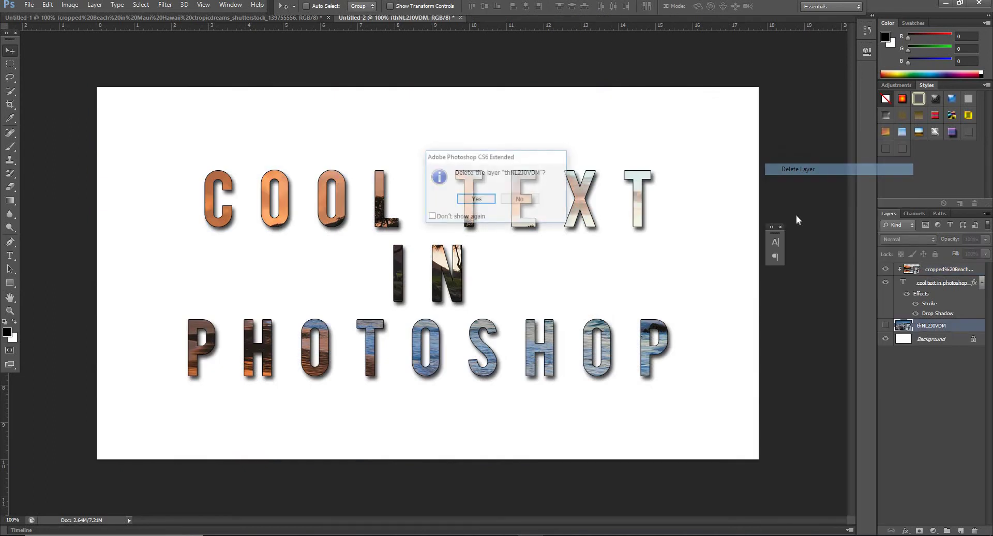
pyautogui.click(477, 200)
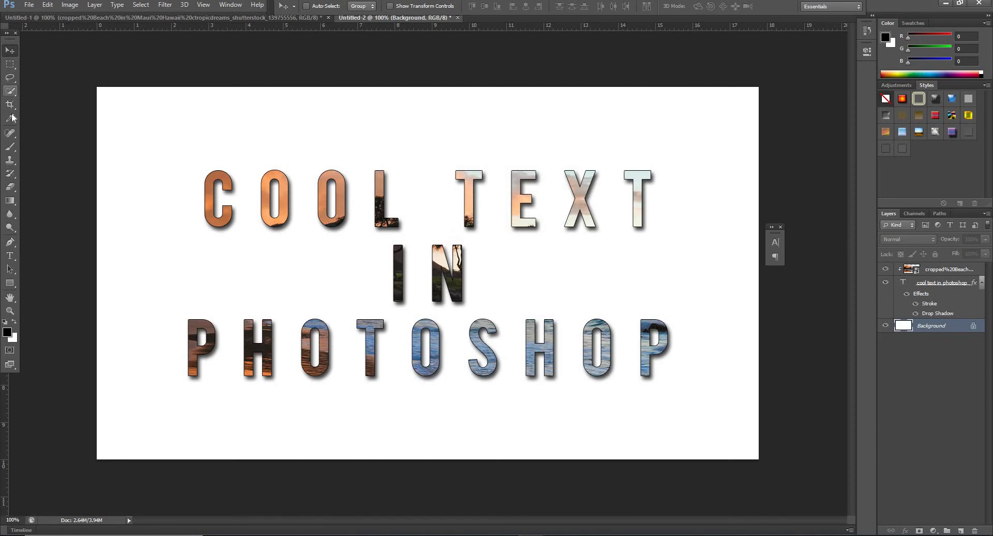
# Paint soft black Brush strokes across the top, middle and bottom of the Background
pyautogui.click(10, 146)
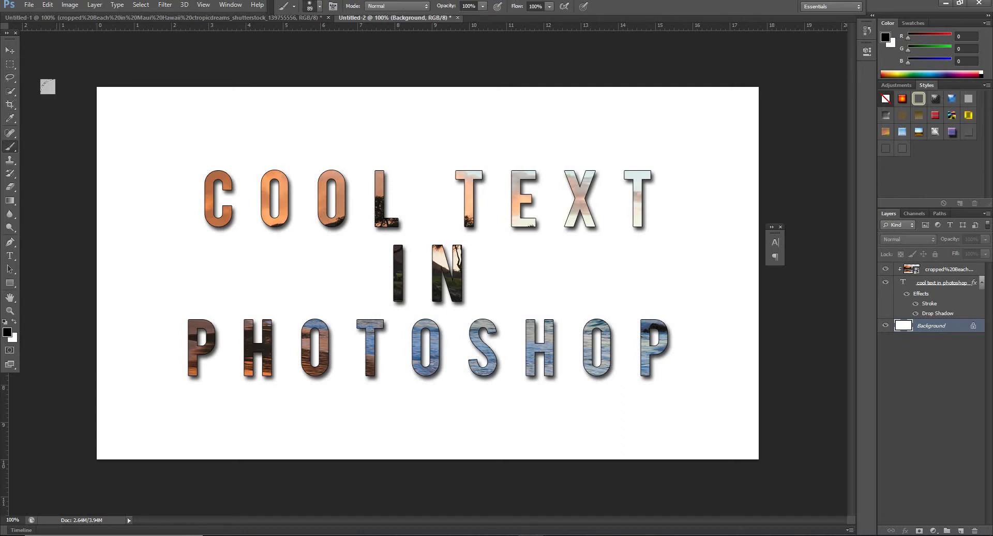
pyautogui.moveTo(348, 54)
pyautogui.mouseDown()
pyautogui.moveTo(724, 45)
pyautogui.moveTo(713, 73)
pyautogui.moveTo(59, 78)
pyautogui.moveTo(820, 98)
pyautogui.moveTo(114, 95)
pyautogui.moveTo(765, 104)
pyautogui.moveTo(233, 124)
pyautogui.moveTo(75, 111)
pyautogui.moveTo(215, 122)
pyautogui.moveTo(76, 124)
pyautogui.moveTo(122, 131)
pyautogui.moveTo(157, 116)
pyautogui.mouseUp()
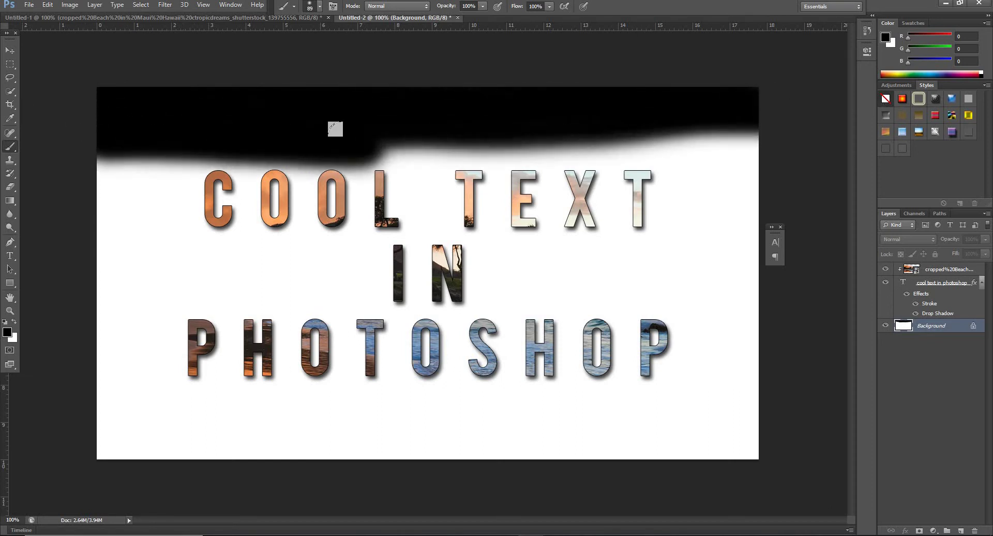
pyautogui.moveTo(336, 128)
pyautogui.mouseDown()
pyautogui.moveTo(750, 149)
pyautogui.moveTo(667, 130)
pyautogui.moveTo(156, 186)
pyautogui.moveTo(725, 217)
pyautogui.moveTo(129, 258)
pyautogui.moveTo(687, 333)
pyautogui.moveTo(355, 369)
pyautogui.moveTo(527, 446)
pyautogui.moveTo(725, 413)
pyautogui.moveTo(352, 312)
pyautogui.moveTo(604, 322)
pyautogui.moveTo(512, 300)
pyautogui.mouseUp()
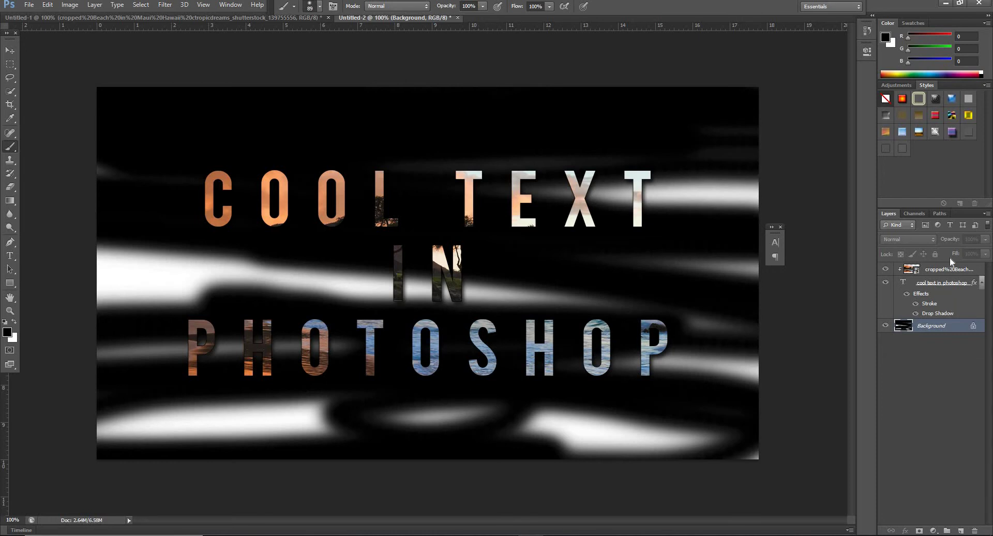
pyautogui.moveTo(255, 344)
pyautogui.mouseDown()
pyautogui.moveTo(543, 448)
pyautogui.moveTo(207, 419)
pyautogui.moveTo(641, 421)
pyautogui.mouseUp()
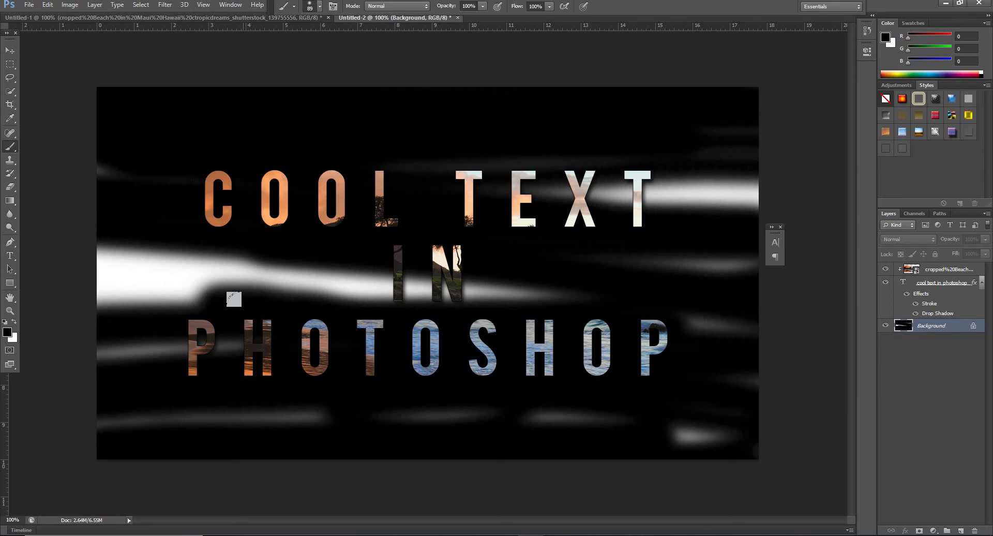
# Delete the painted Background layer and add an empty Layer 1 below the text layer
pyautogui.rightClick(929, 324)
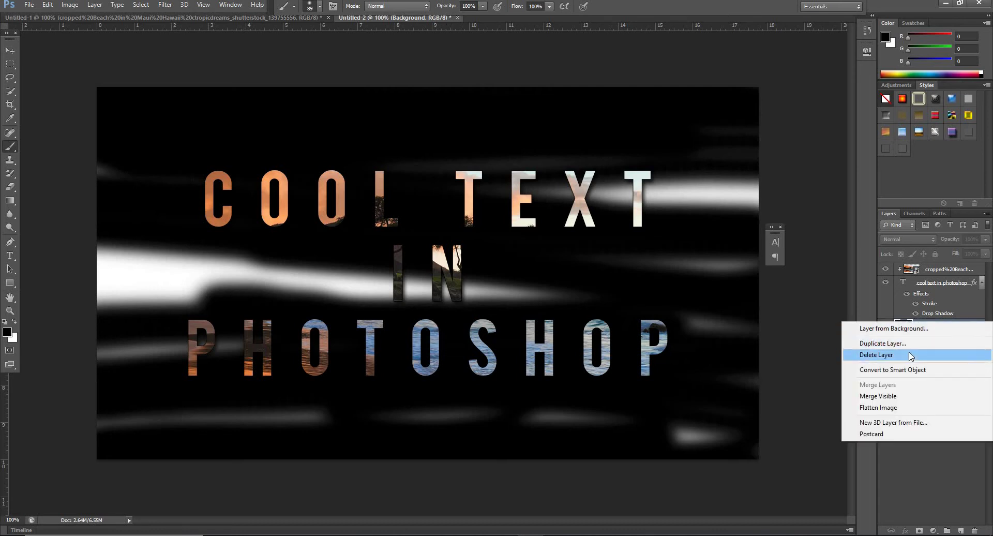
pyautogui.click(914, 354)
pyautogui.click(476, 199)
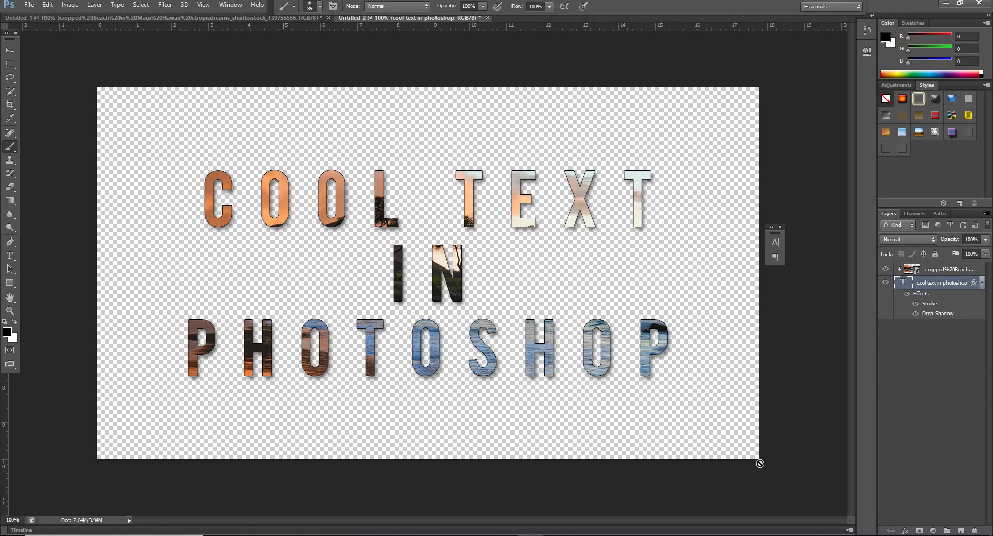
pyautogui.click(961, 531)
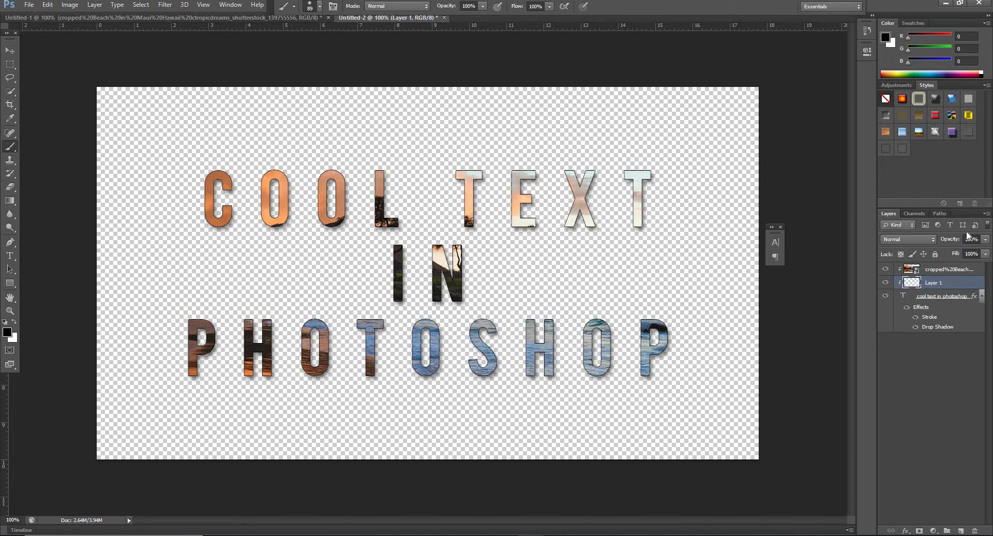
pyautogui.moveTo(955, 295); pyautogui.dragTo(956, 335)
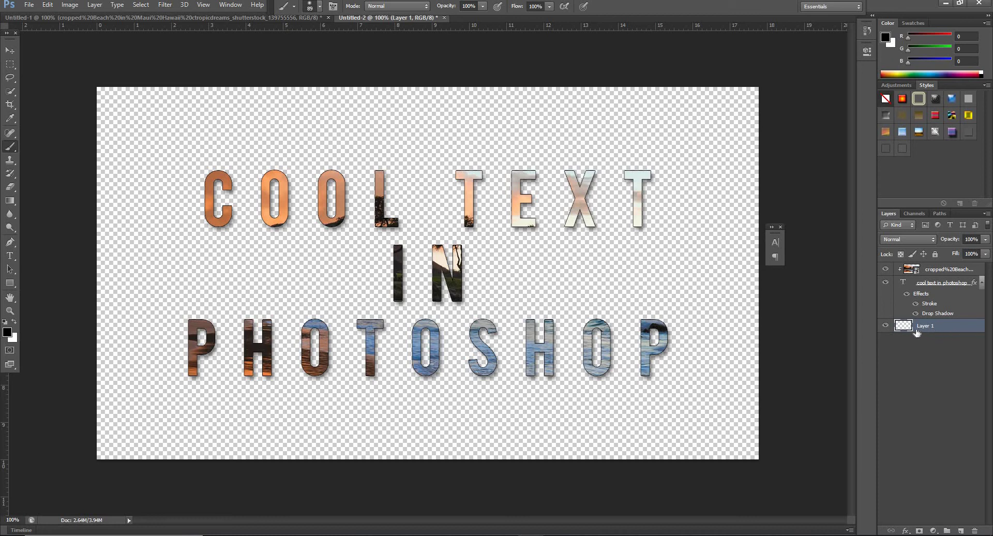
# Swap to white and brush over all of Layer 1 until no transparent patches remain
pyautogui.click(14, 321)
pyautogui.moveTo(24, 415)
pyautogui.mouseDown()
pyautogui.moveTo(525, 422)
pyautogui.moveTo(554, 480)
pyautogui.moveTo(776, 336)
pyautogui.moveTo(104, 382)
pyautogui.moveTo(856, 237)
pyautogui.moveTo(288, 221)
pyautogui.moveTo(137, 71)
pyautogui.moveTo(93, 71)
pyautogui.moveTo(104, 69)
pyautogui.moveTo(81, 258)
pyautogui.moveTo(114, 141)
pyautogui.moveTo(134, 328)
pyautogui.moveTo(139, 266)
pyautogui.moveTo(133, 384)
pyautogui.moveTo(207, 216)
pyautogui.moveTo(189, 407)
pyautogui.moveTo(223, 164)
pyautogui.moveTo(317, 291)
pyautogui.moveTo(731, 215)
pyautogui.moveTo(152, 156)
pyautogui.moveTo(731, 146)
pyautogui.moveTo(467, 182)
pyautogui.mouseUp()
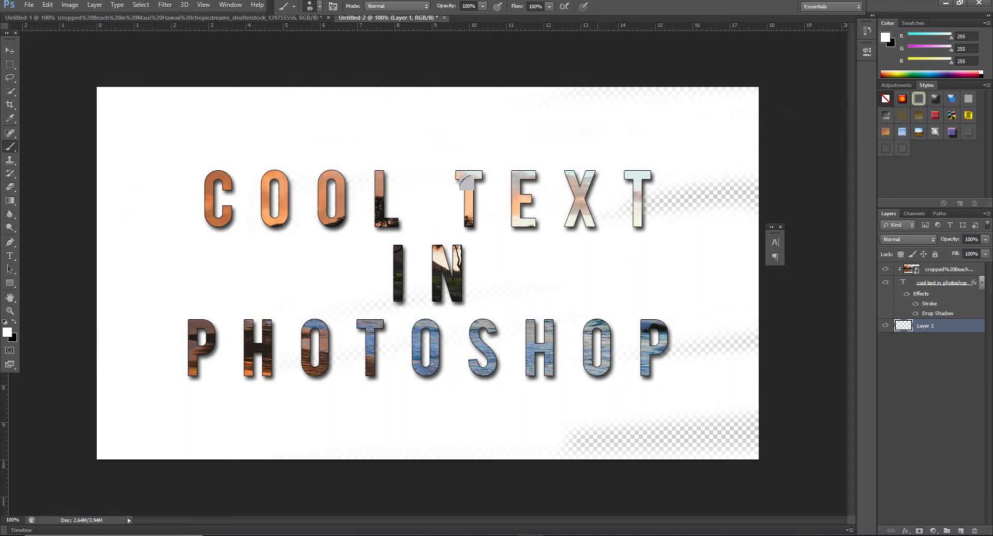
pyautogui.moveTo(195, 377)
pyautogui.mouseDown()
pyautogui.moveTo(377, 402)
pyautogui.moveTo(721, 401)
pyautogui.mouseUp()
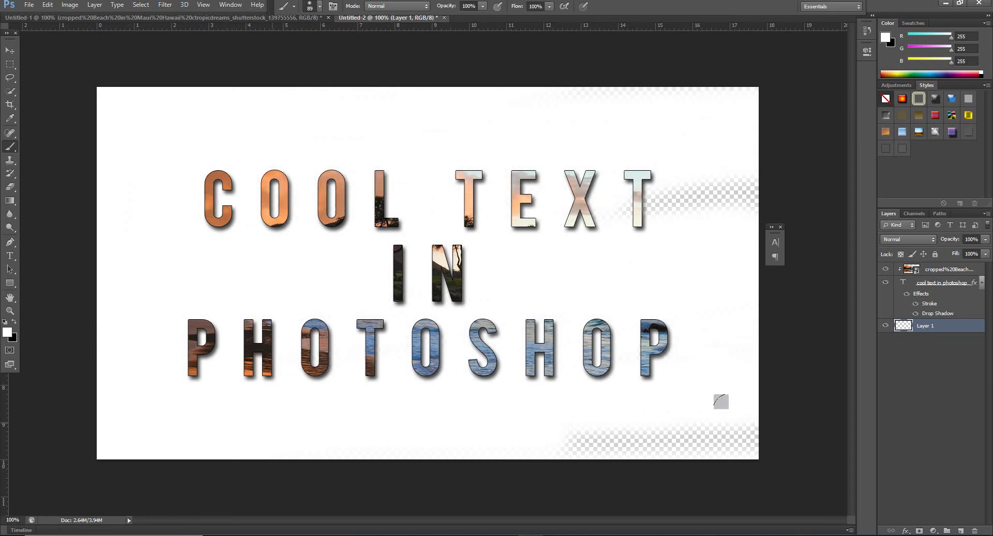
pyautogui.moveTo(266, 421); pyautogui.dragTo(780, 453)
pyautogui.moveTo(806, 206); pyautogui.dragTo(390, 200)
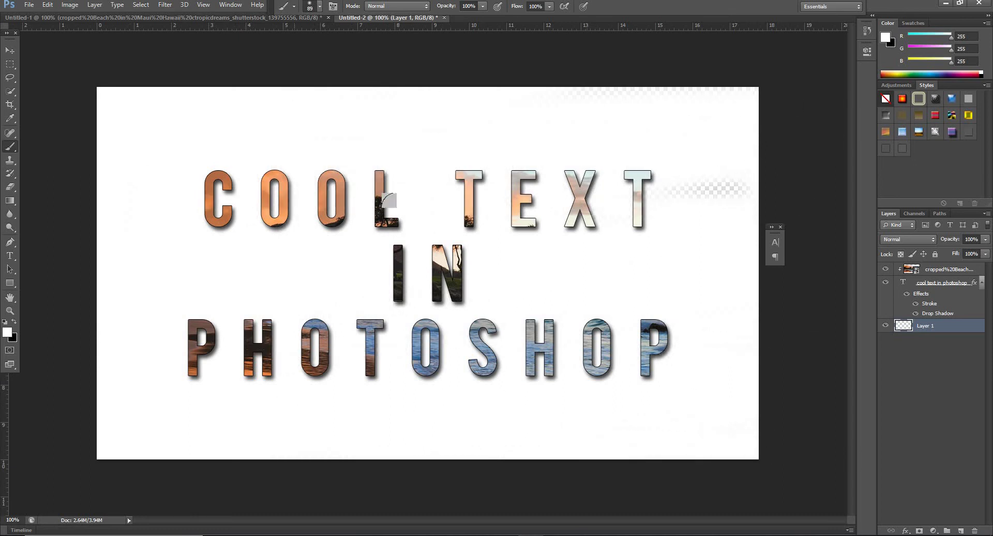
pyautogui.click(720, 426)
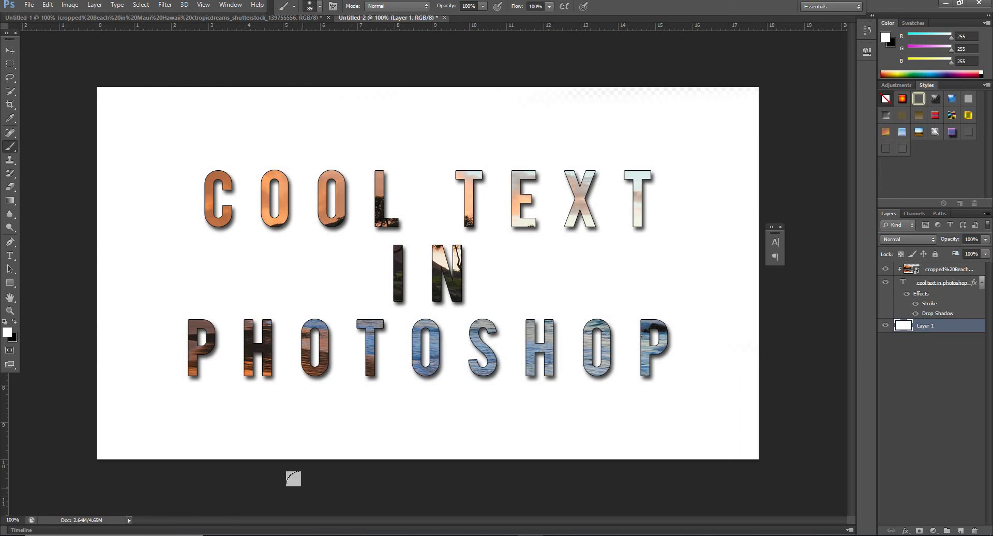
pyautogui.click(10, 51)
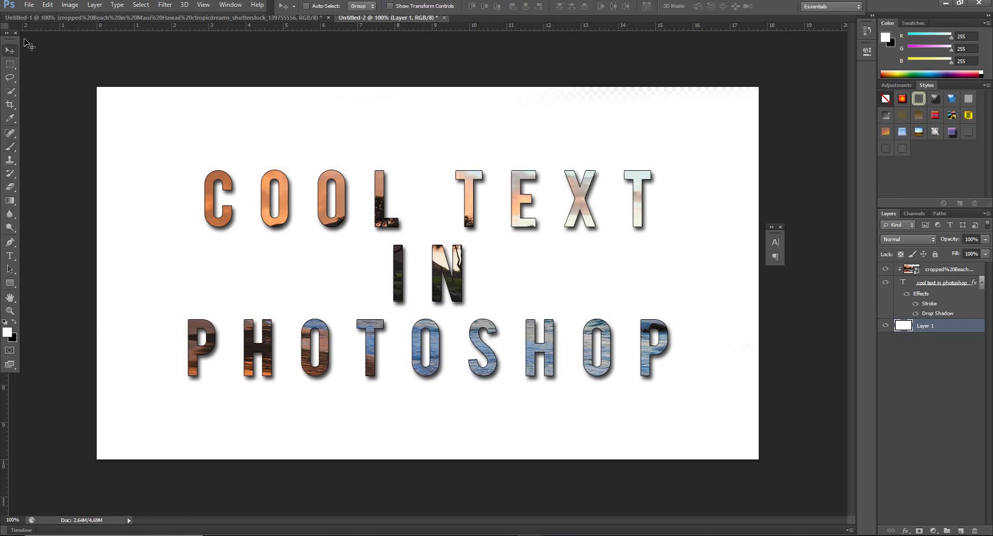